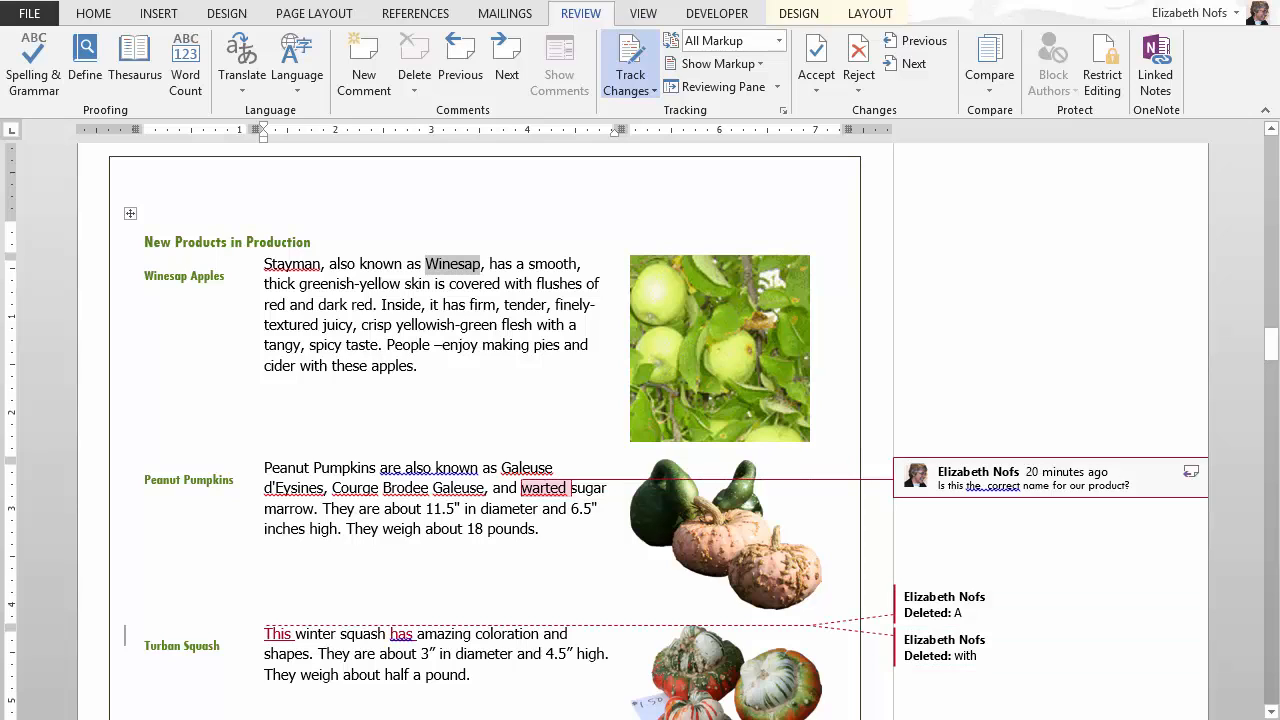
Step: Switch off Track Changes for the document
left_click(1076, 485)
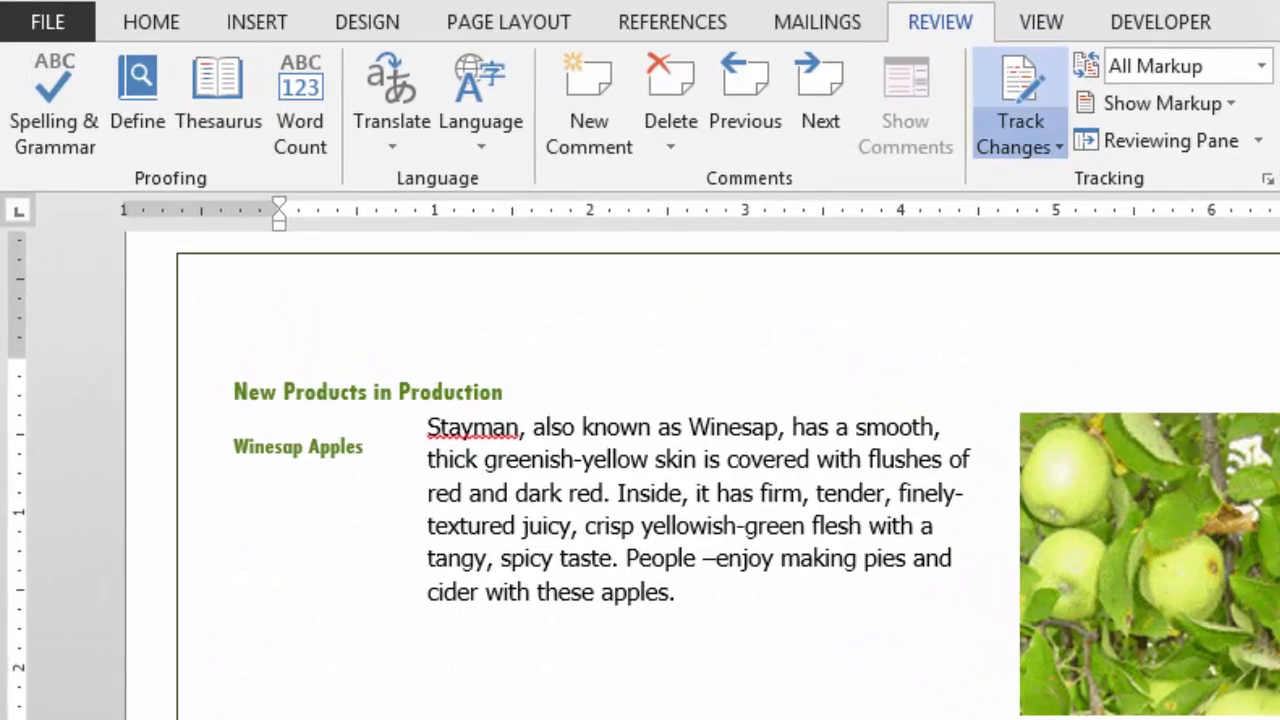
left_click(1057, 147)
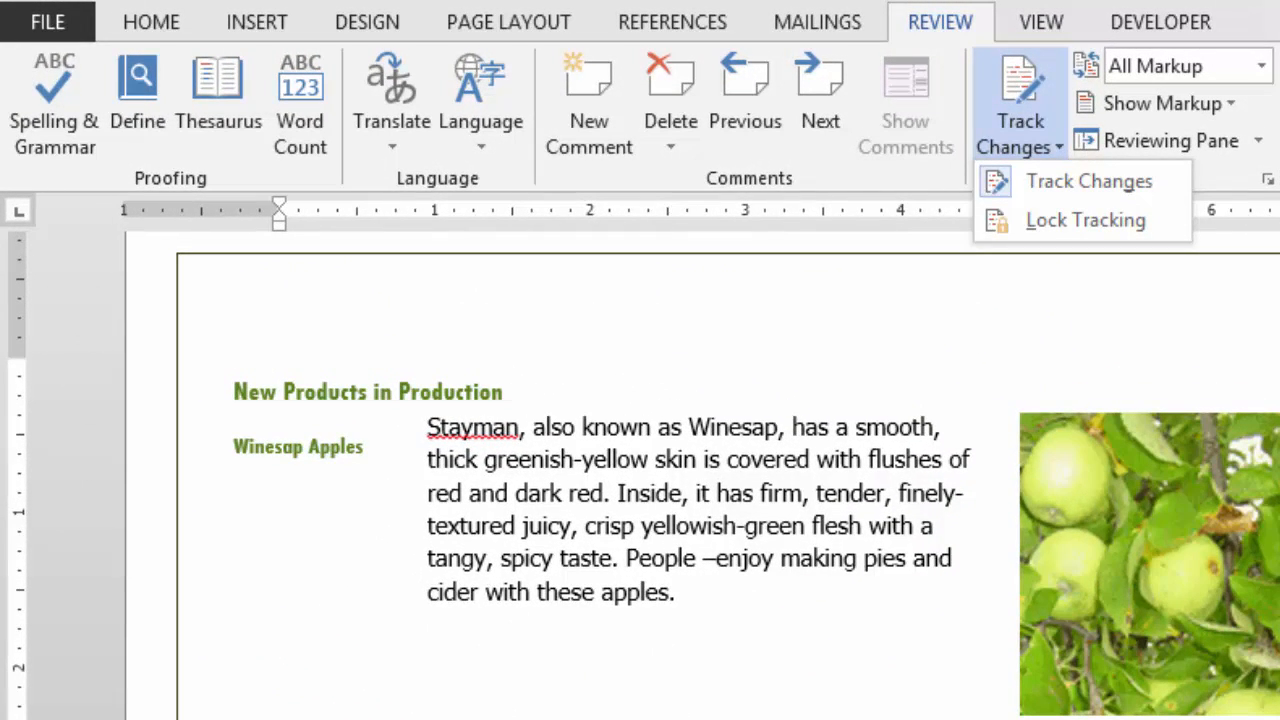
left_click(1089, 181)
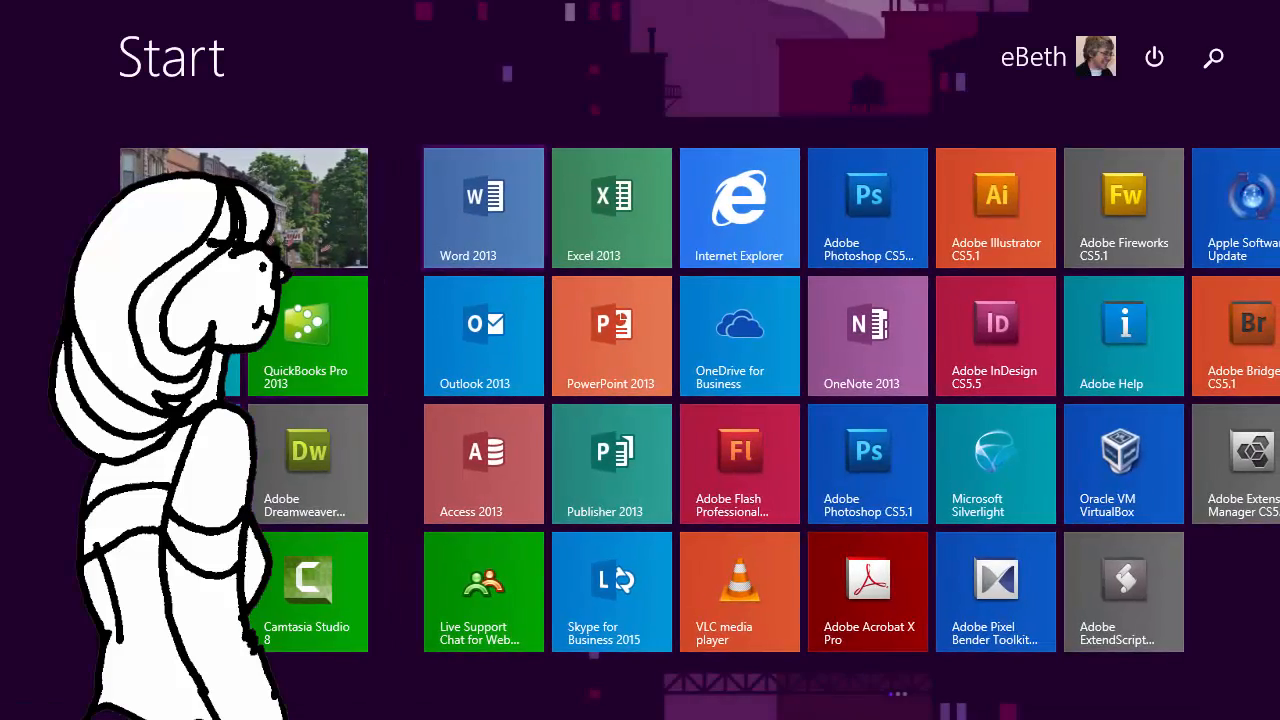
Step: Launch Word 2013 and open the document Charlotte Quarterly Report 2013.docx
left_click(484, 208)
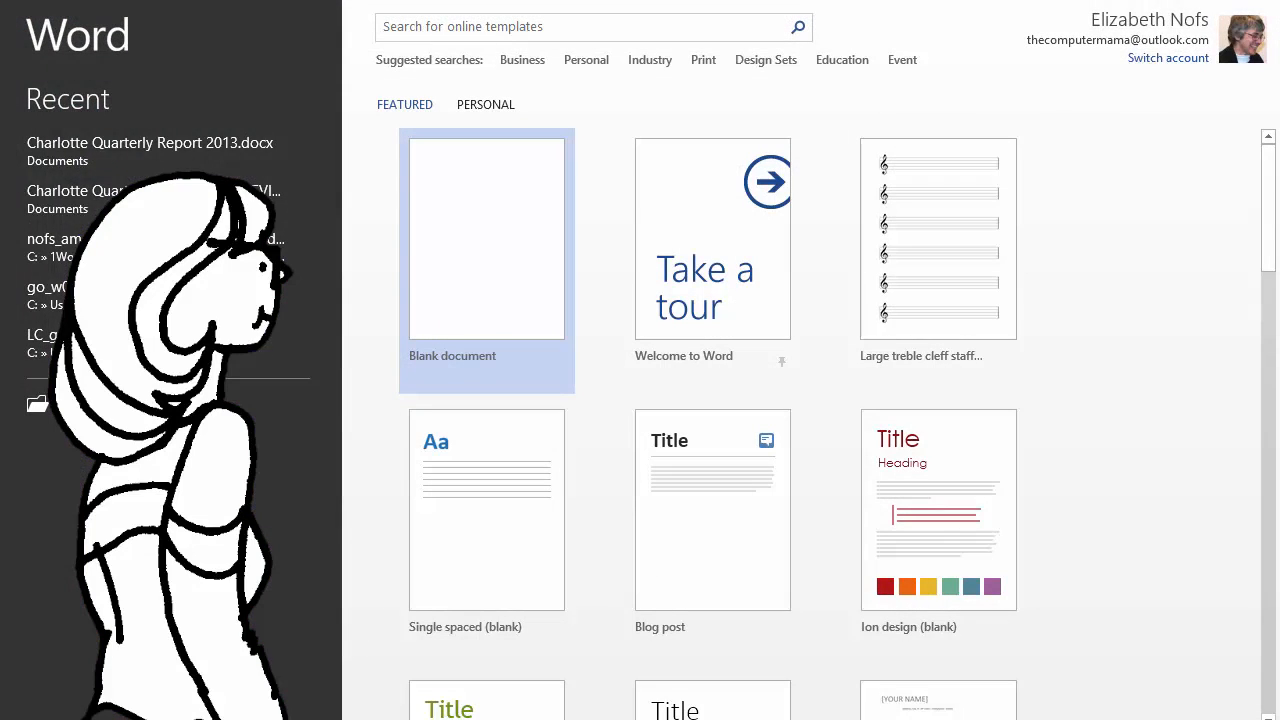
key("Return")
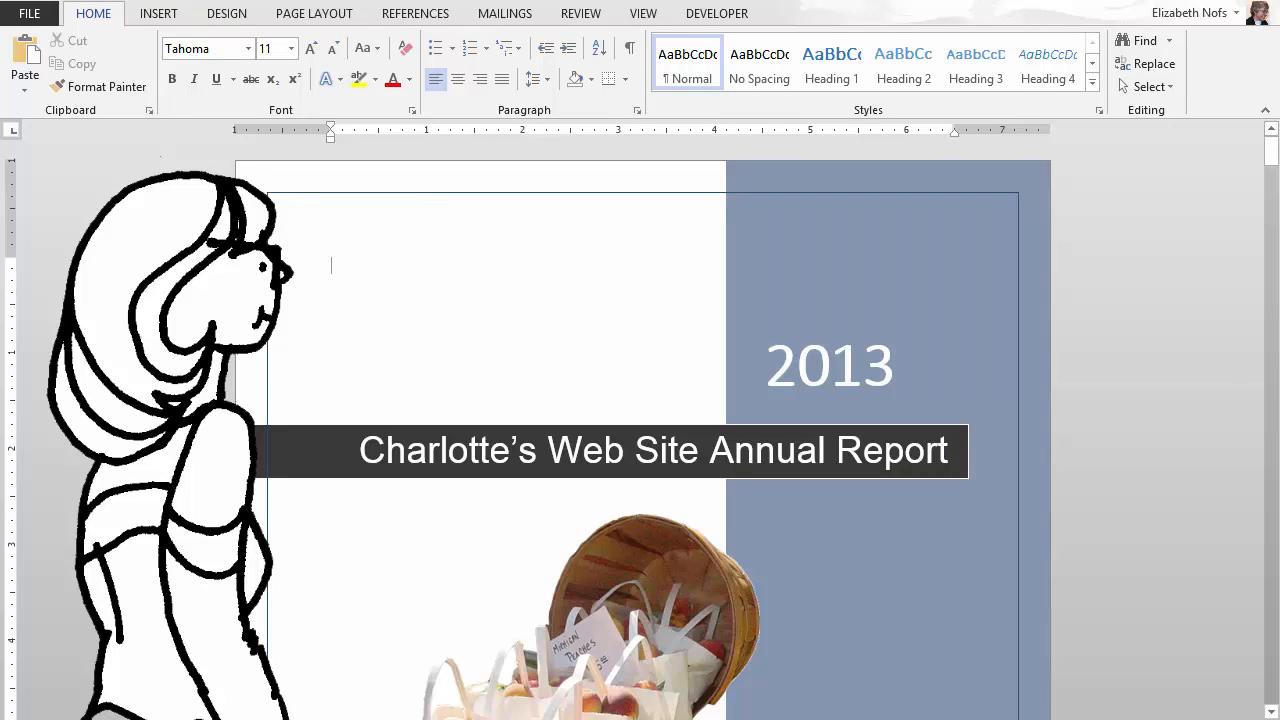
Step: Run the spelling check on the cover page tagline and choose Fresh as the correction for the misspelled word Freshe
left_click(581, 14)
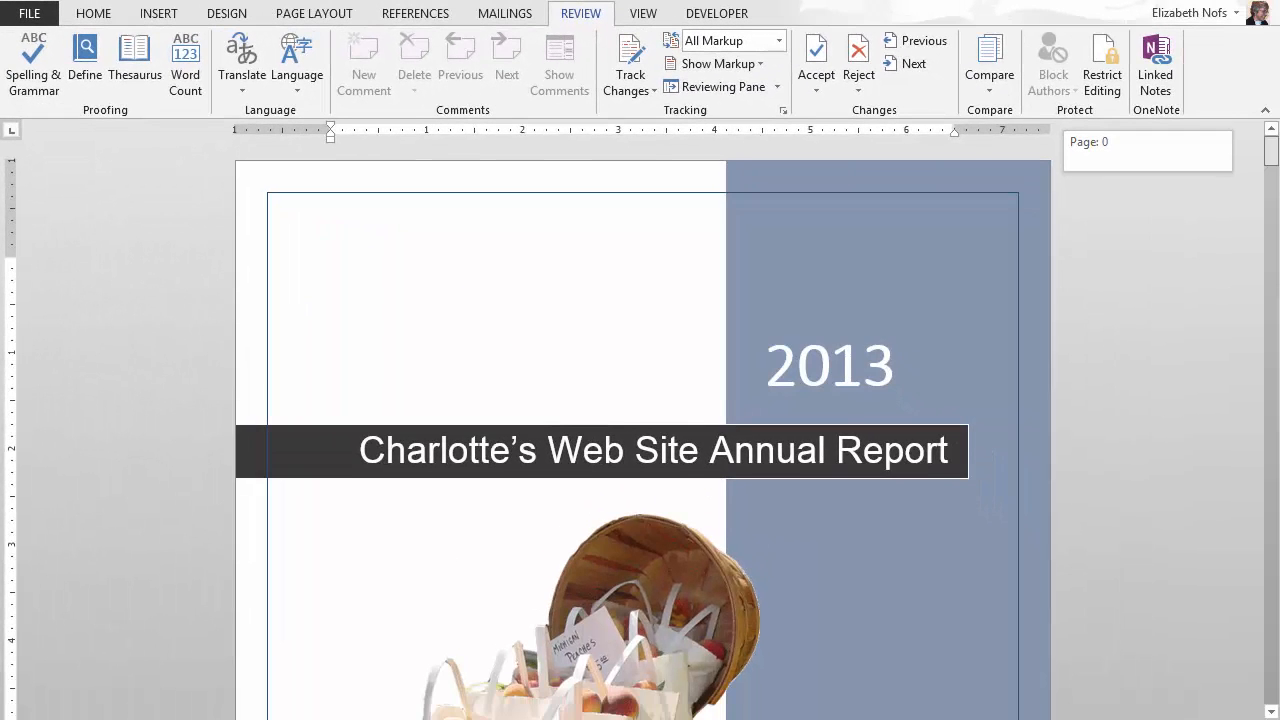
scroll(643, 430, "down", 5)
scroll(643, 430, "down", 5)
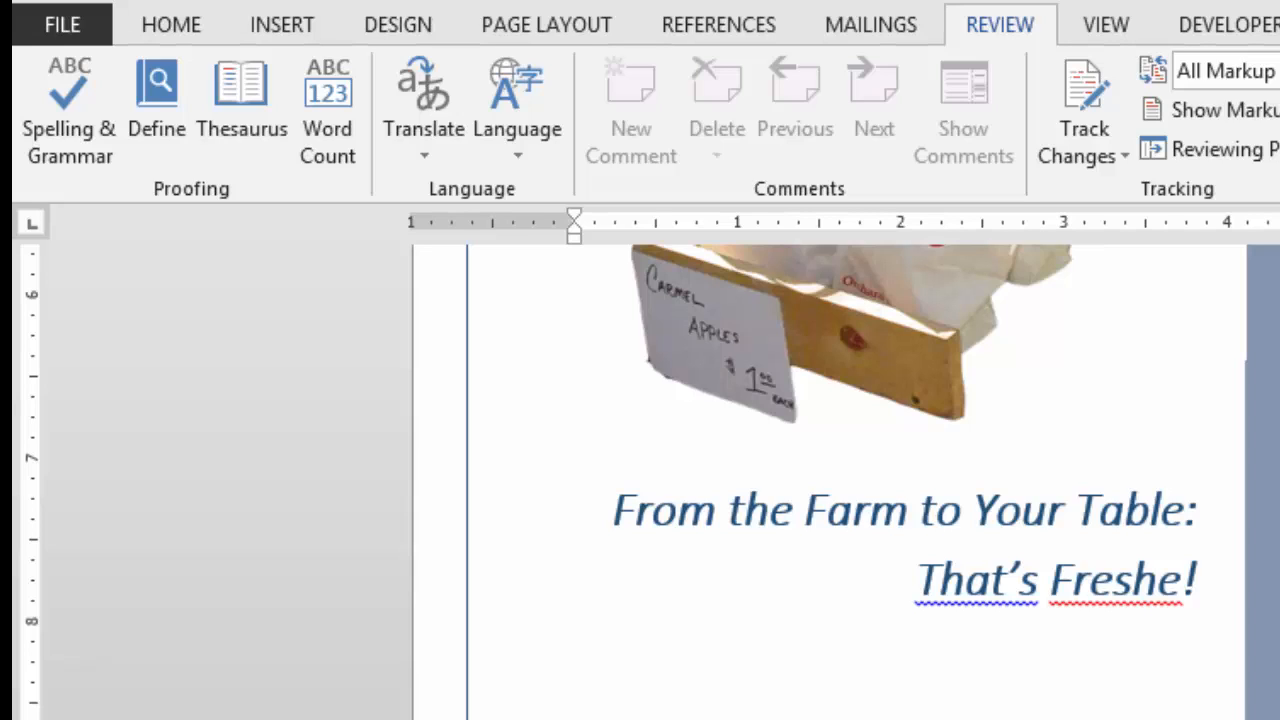
left_click(1113, 578)
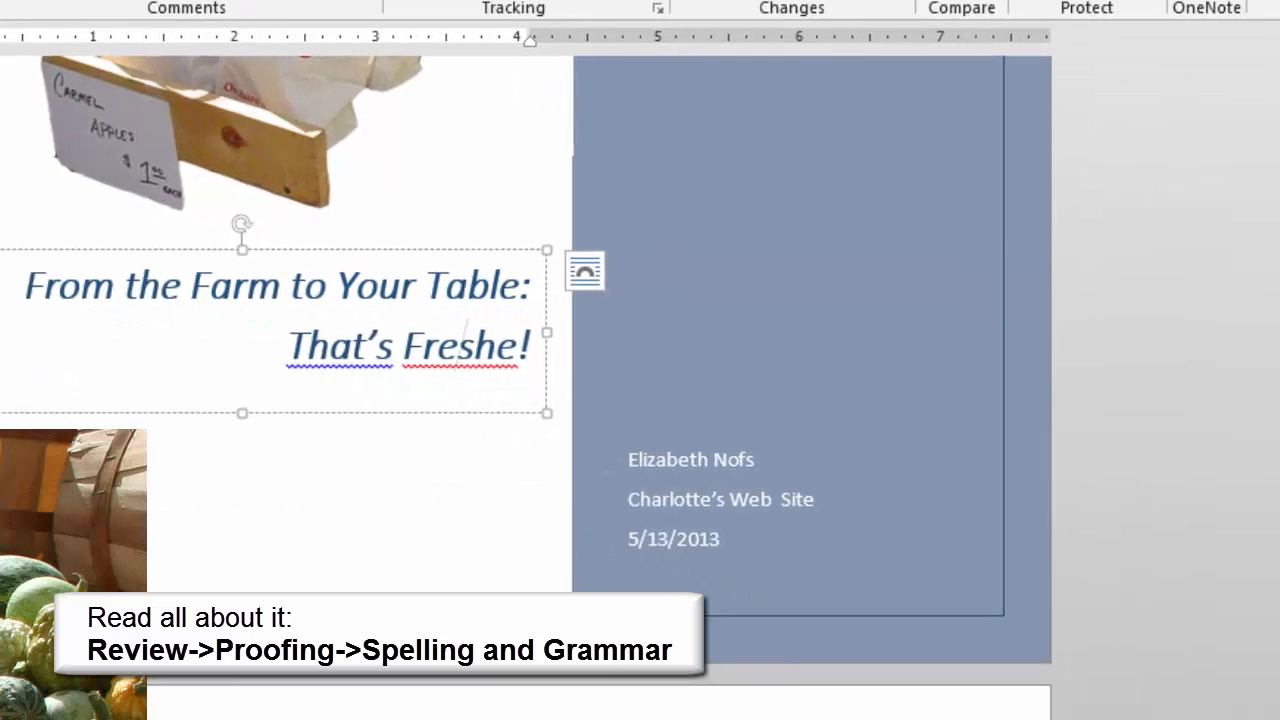
left_click(70, 110)
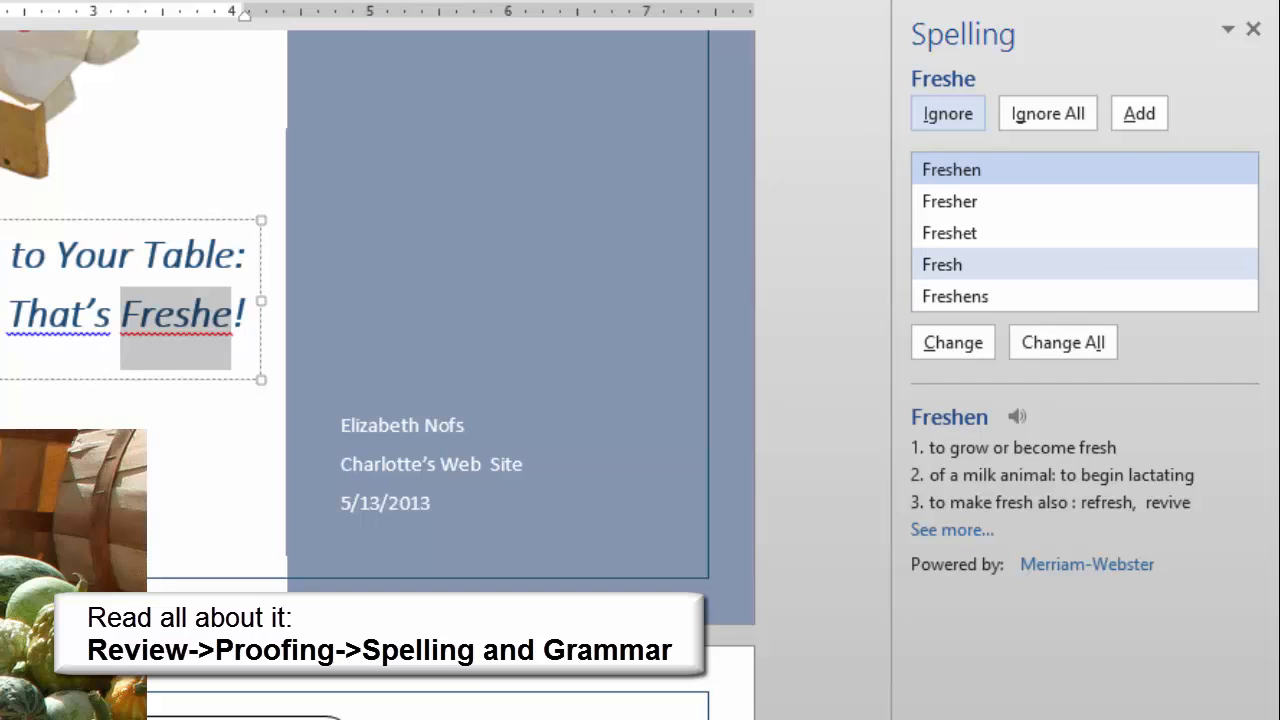
left_click(943, 265)
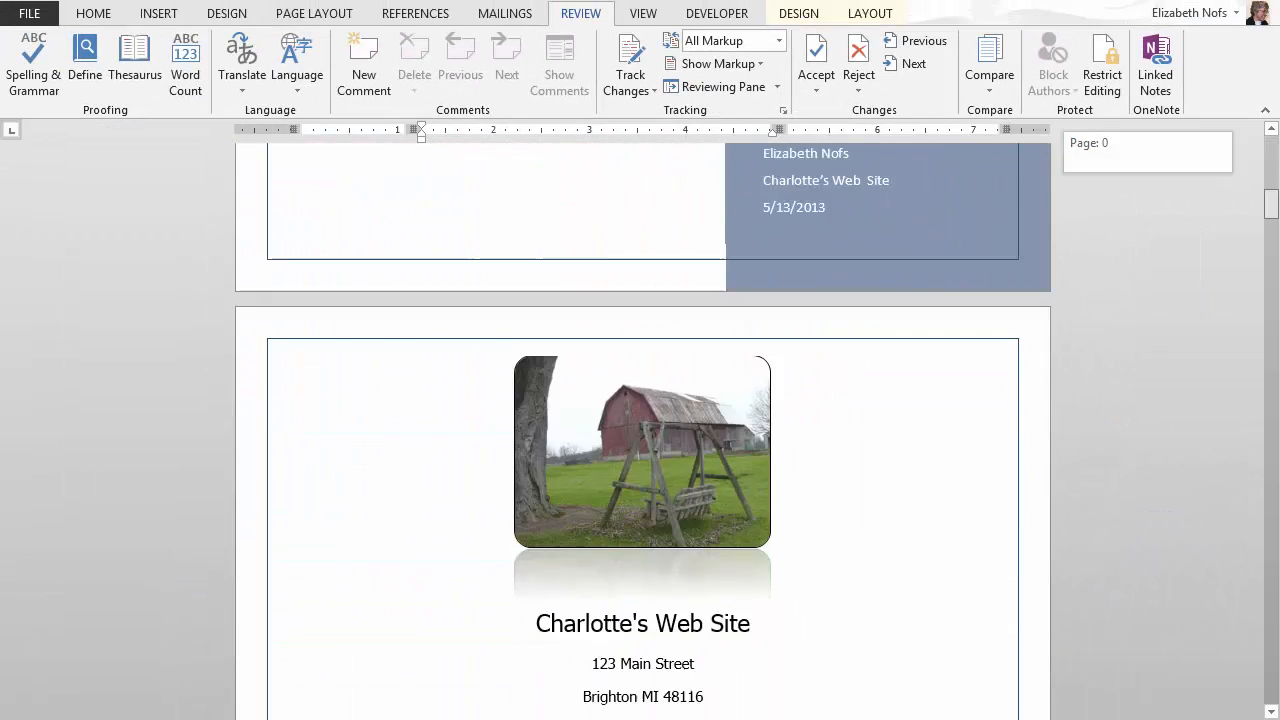
Step: Look up the dictionary definitions of Winesap and crisp from the Winesap Apples description under New Products in Production
left_click_drag(1271, 204, 1271, 320)
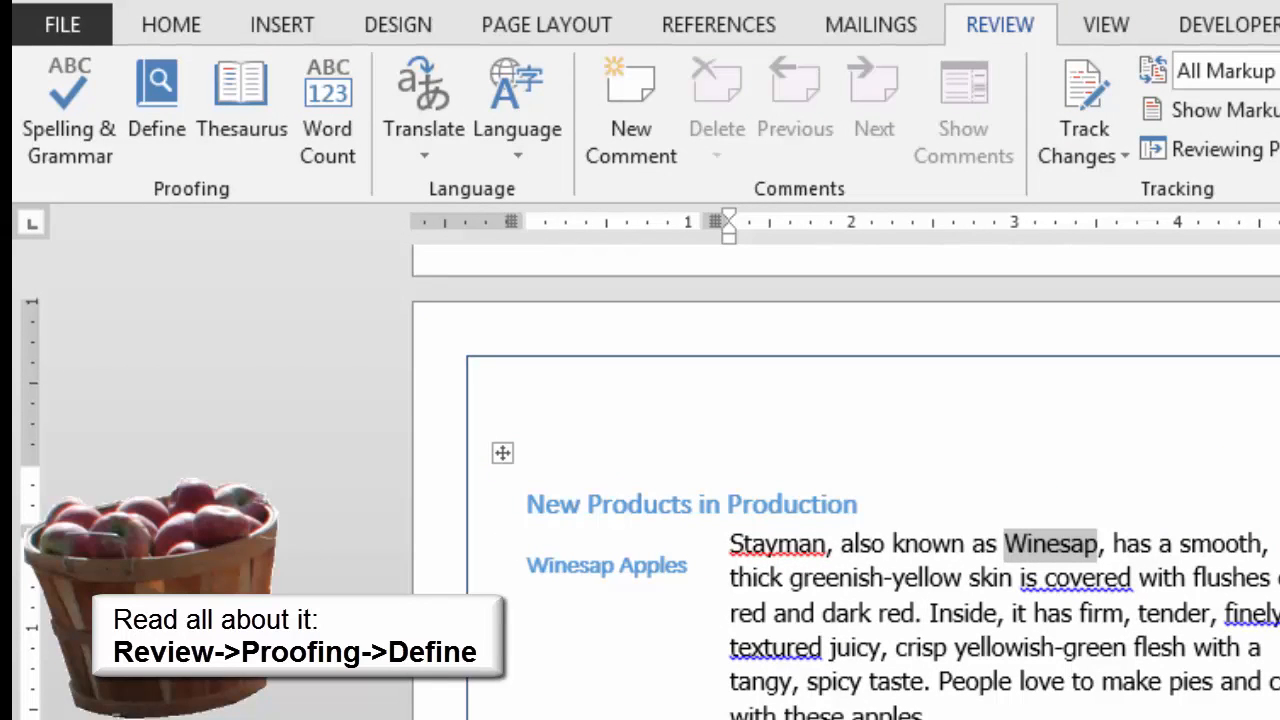
left_click(157, 100)
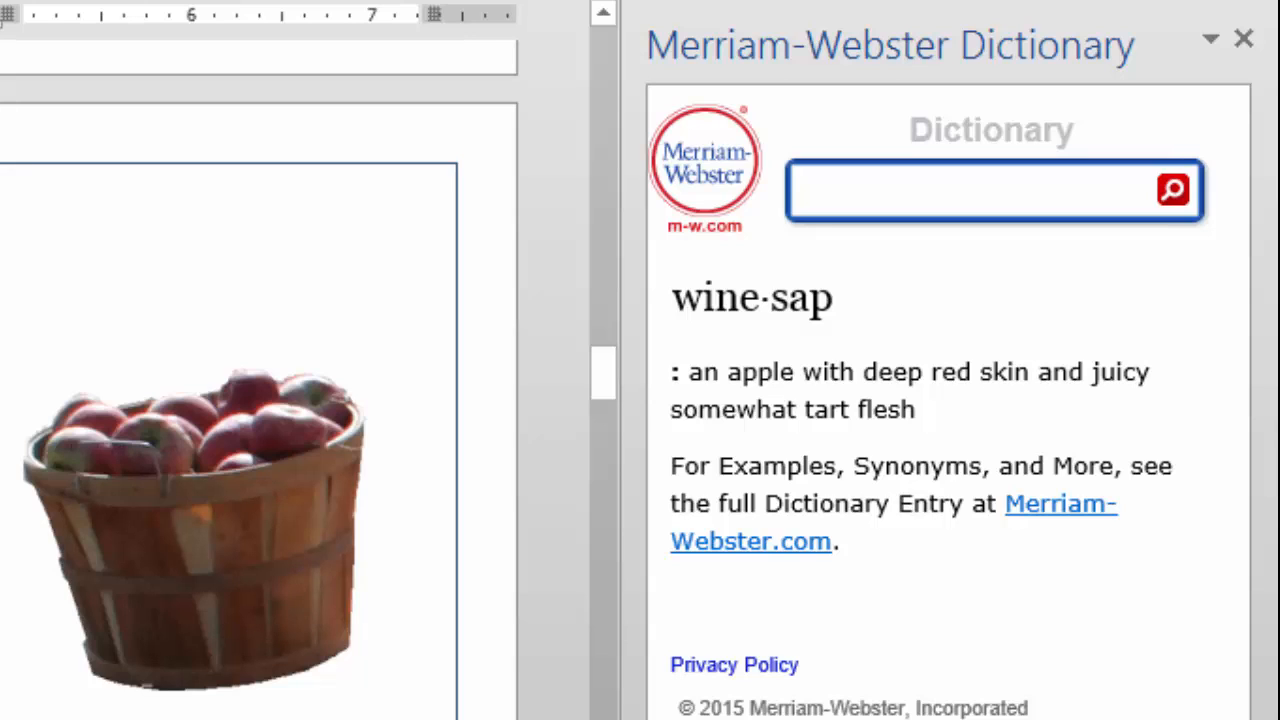
double_click(5, 470)
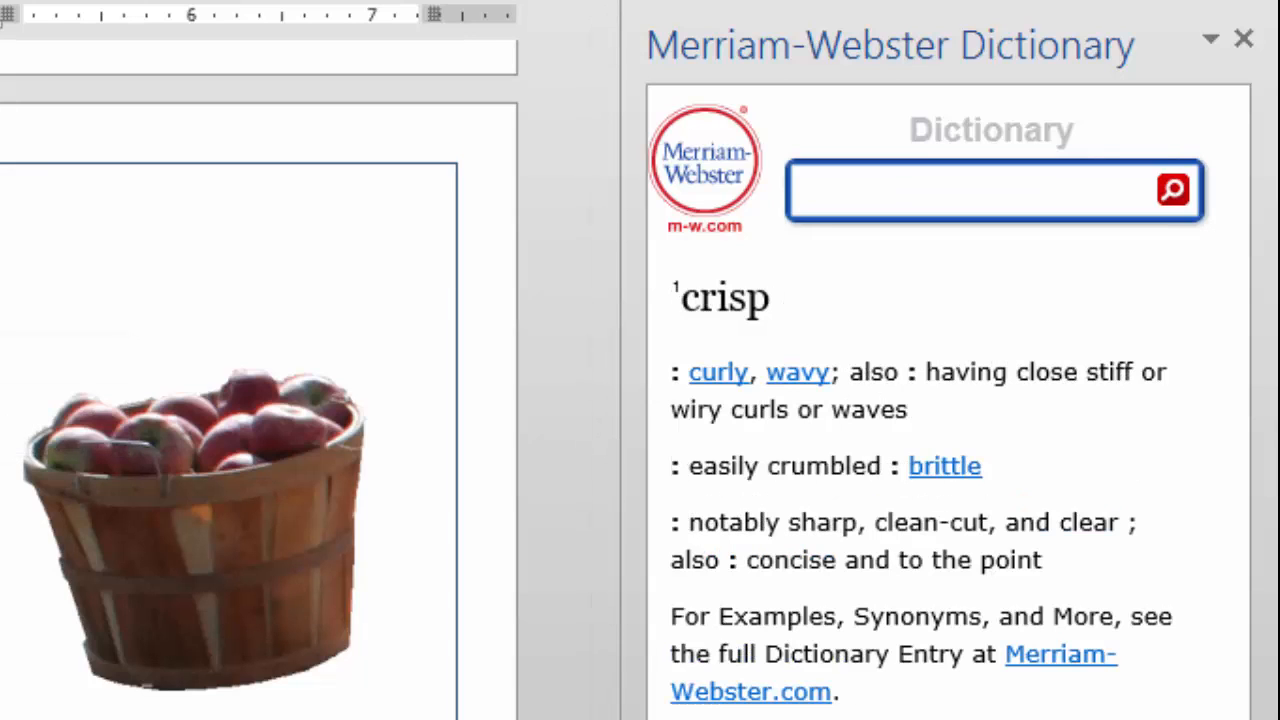
left_click(1243, 38)
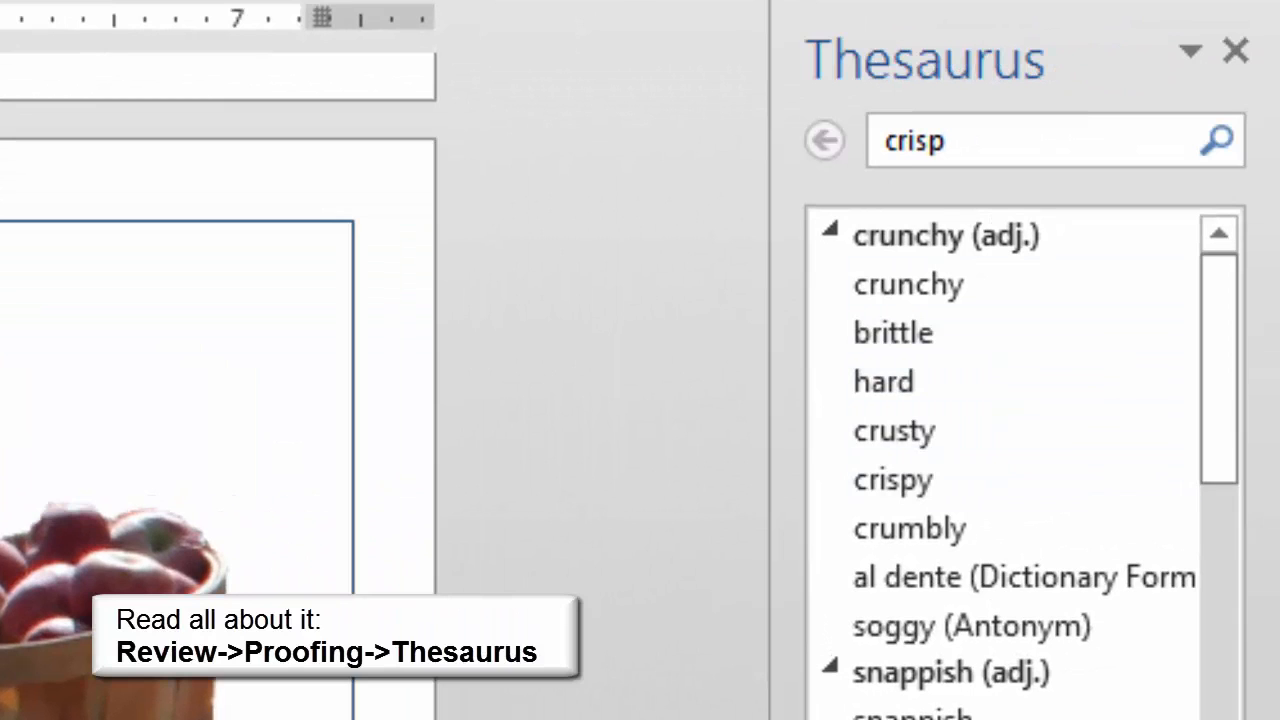
Step: Browse the thesaurus synonyms for crisp, check the options offered for crunchy, and close the thesaurus without replacing the word
scroll(1000, 465, "down", 5)
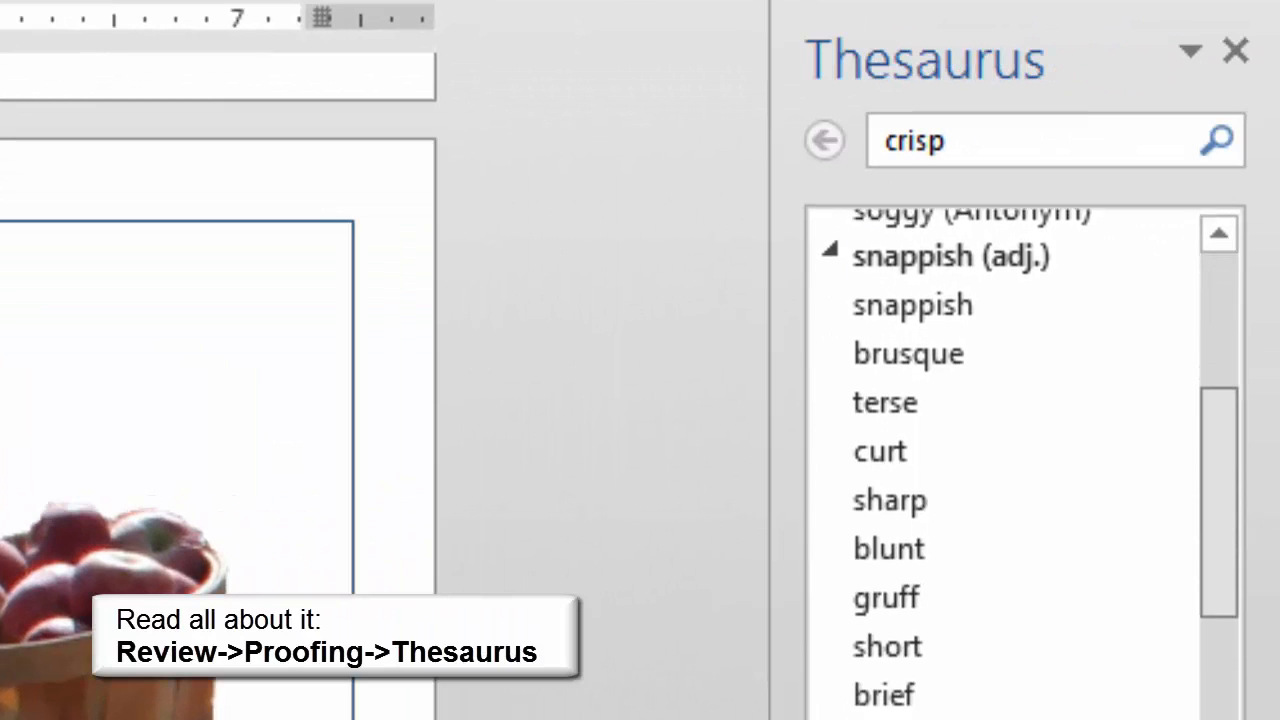
scroll(1000, 465, "down", 5)
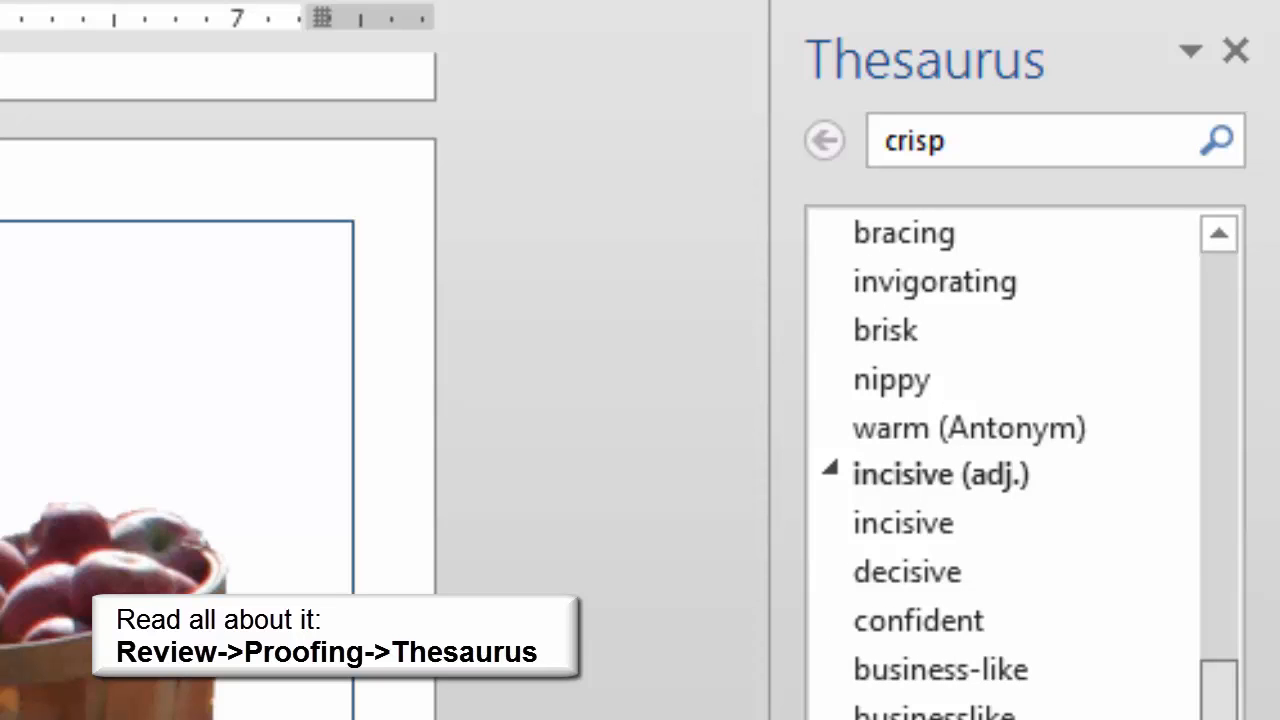
scroll(1000, 465, "up", 10)
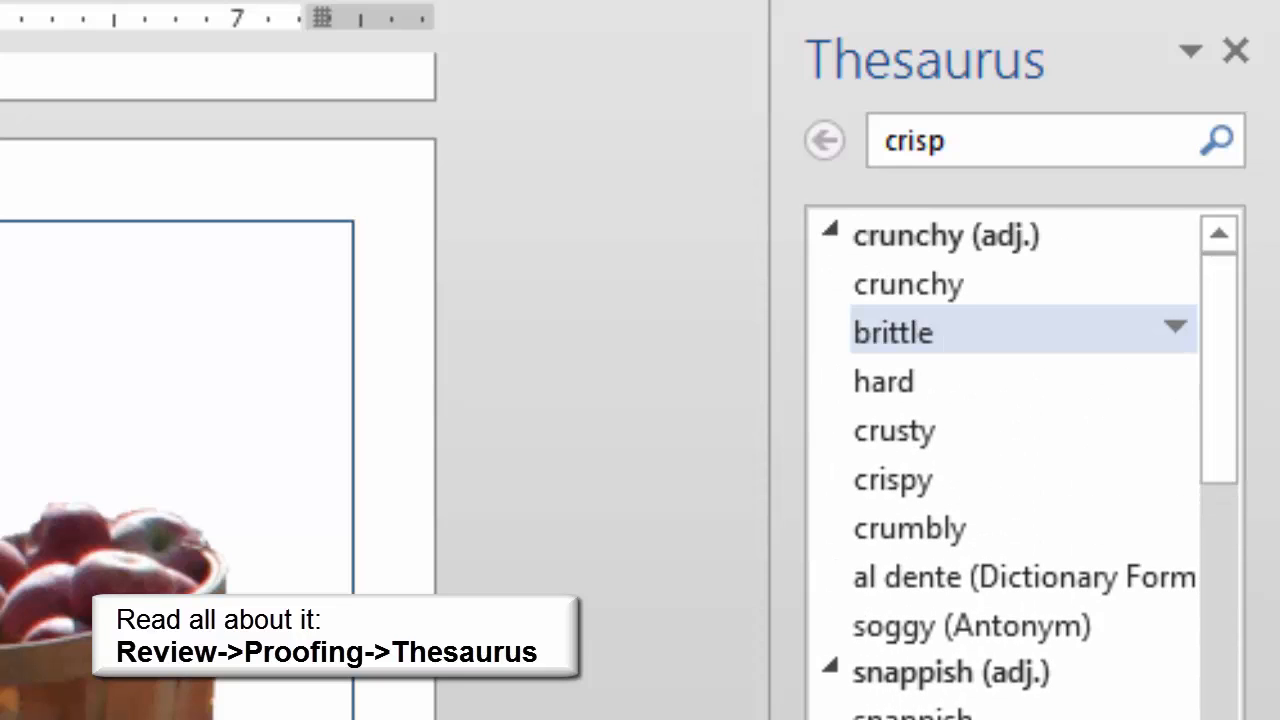
left_click(1175, 280)
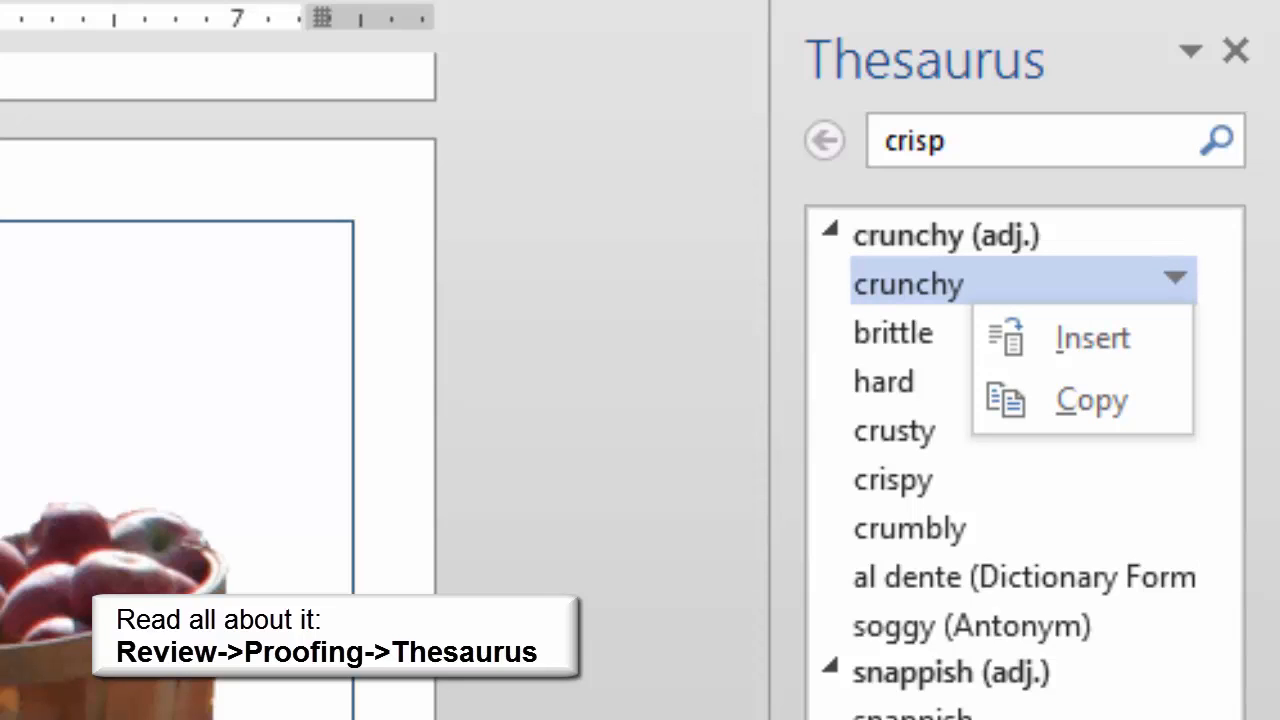
left_click(1080, 140)
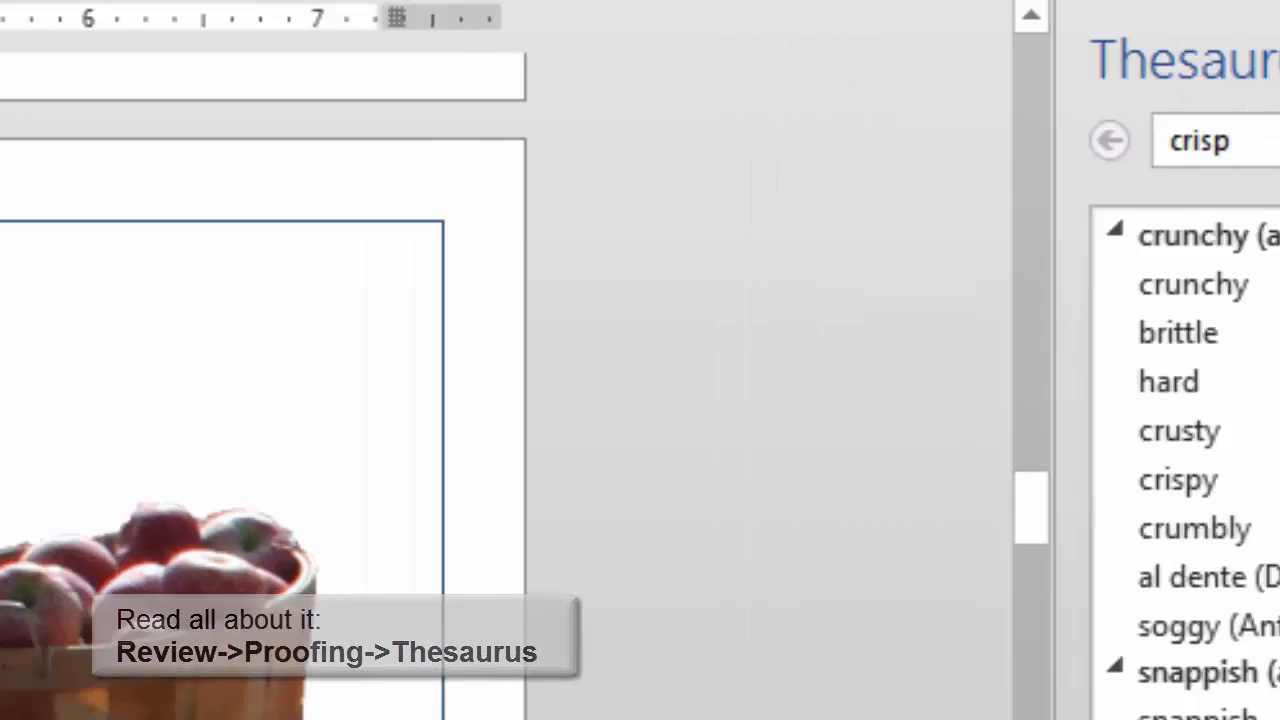
left_click(1236, 50)
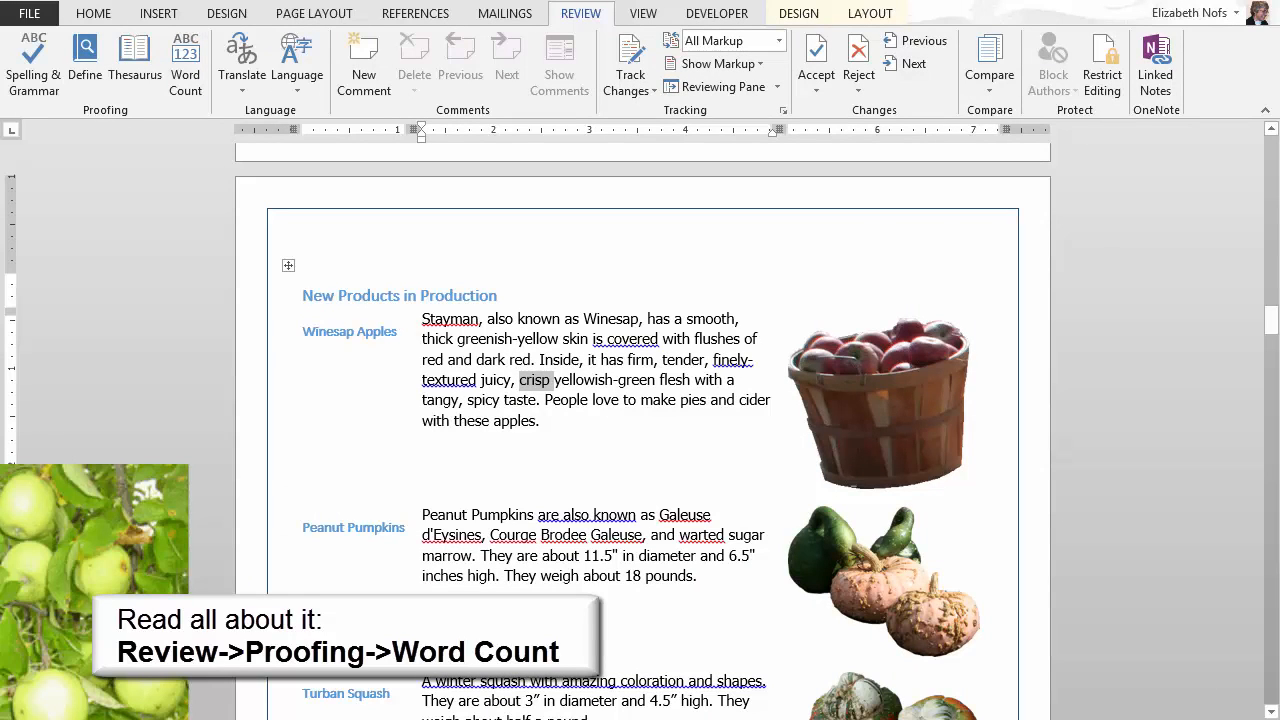
Step: Review the word count statistics for the whole document and close them
left_click(507, 319)
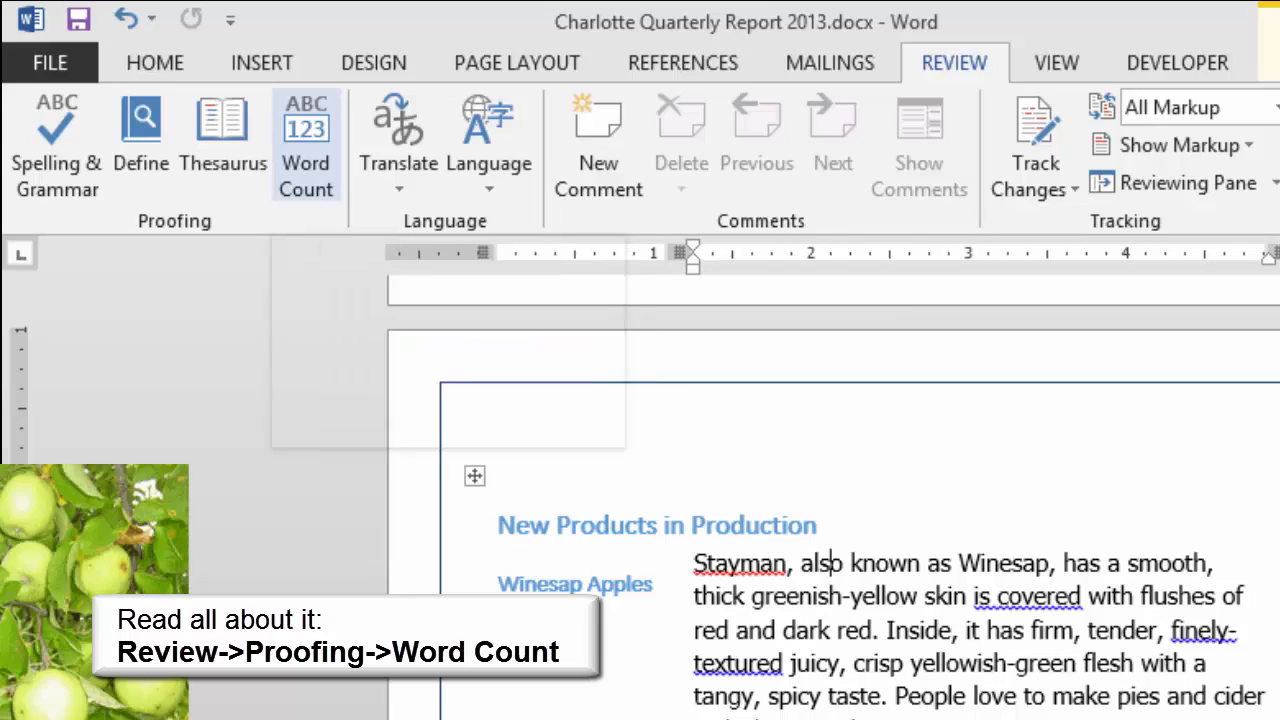
left_click(306, 150)
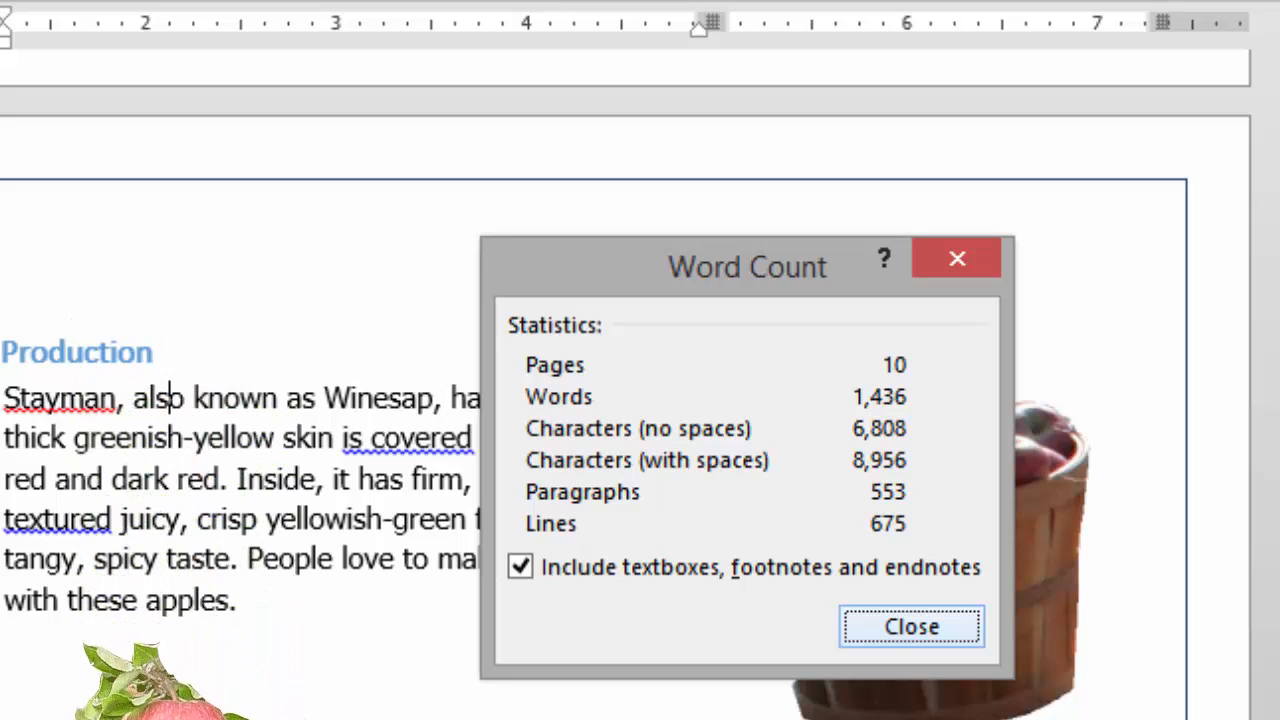
key("Return")
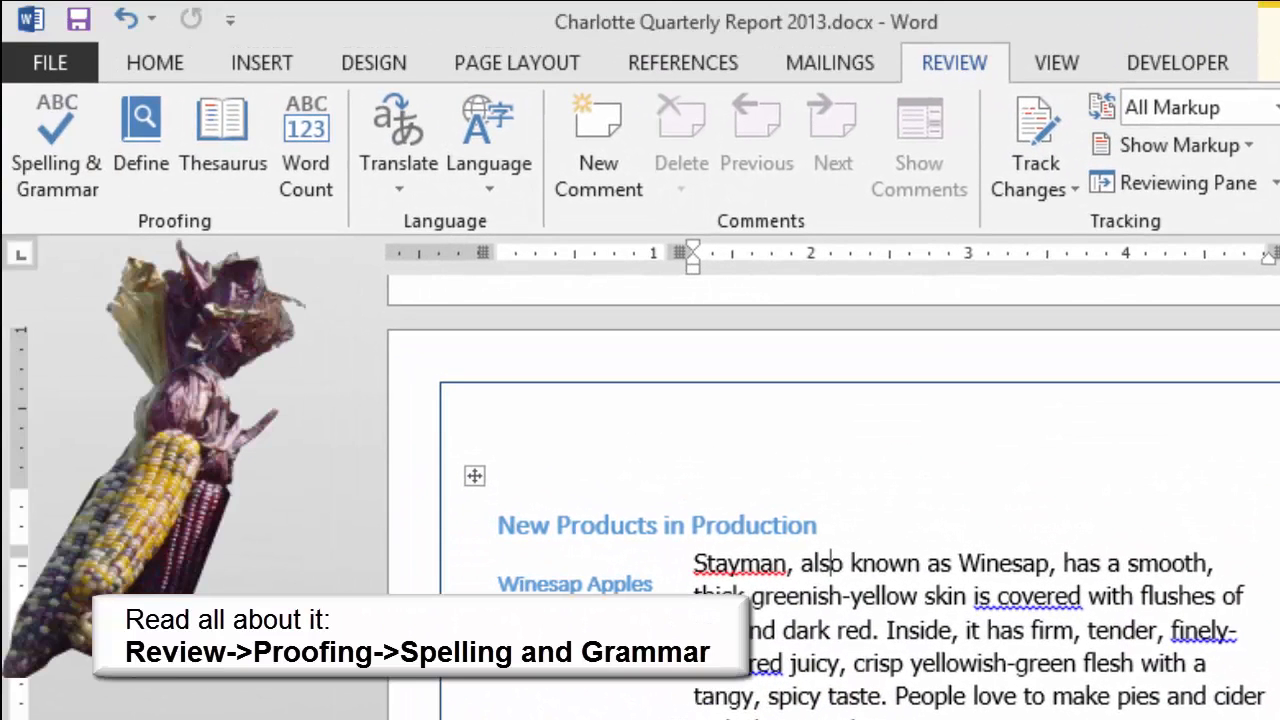
Step: Translate the selected text Peanut Pumpkins at the start of the Peanut Pumpkins description
left_click(922, 663)
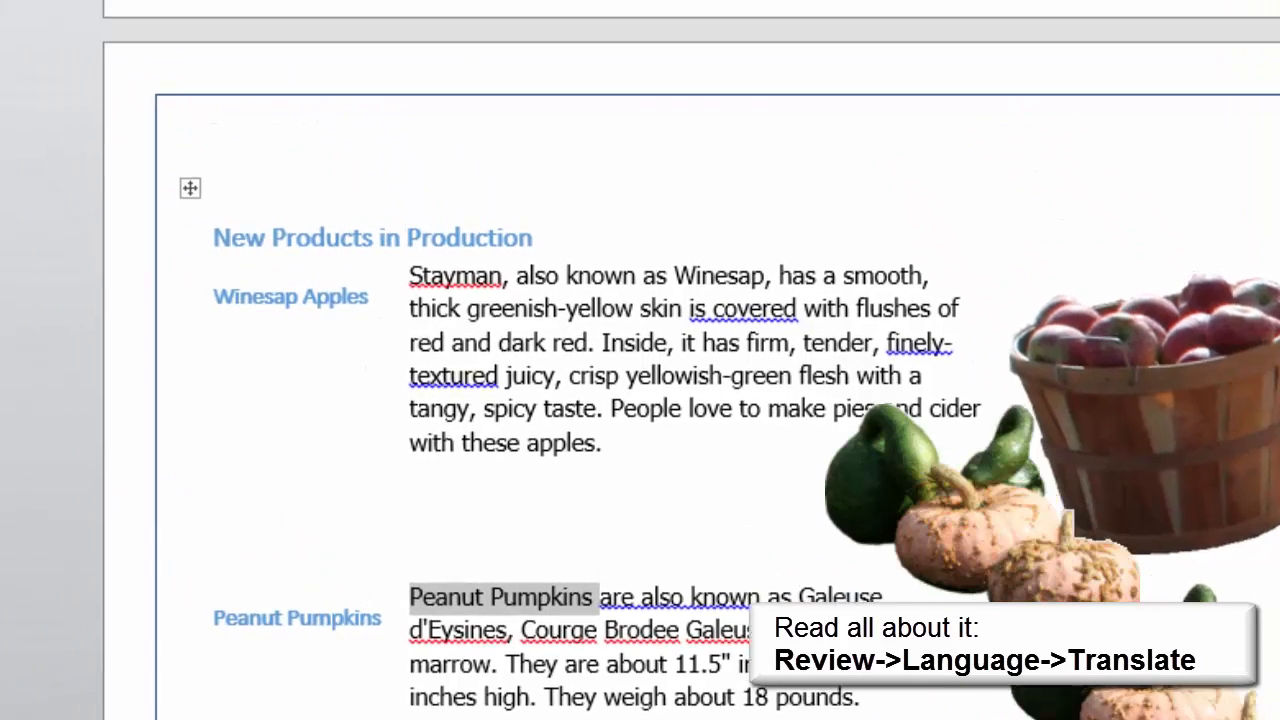
left_click(368, 110)
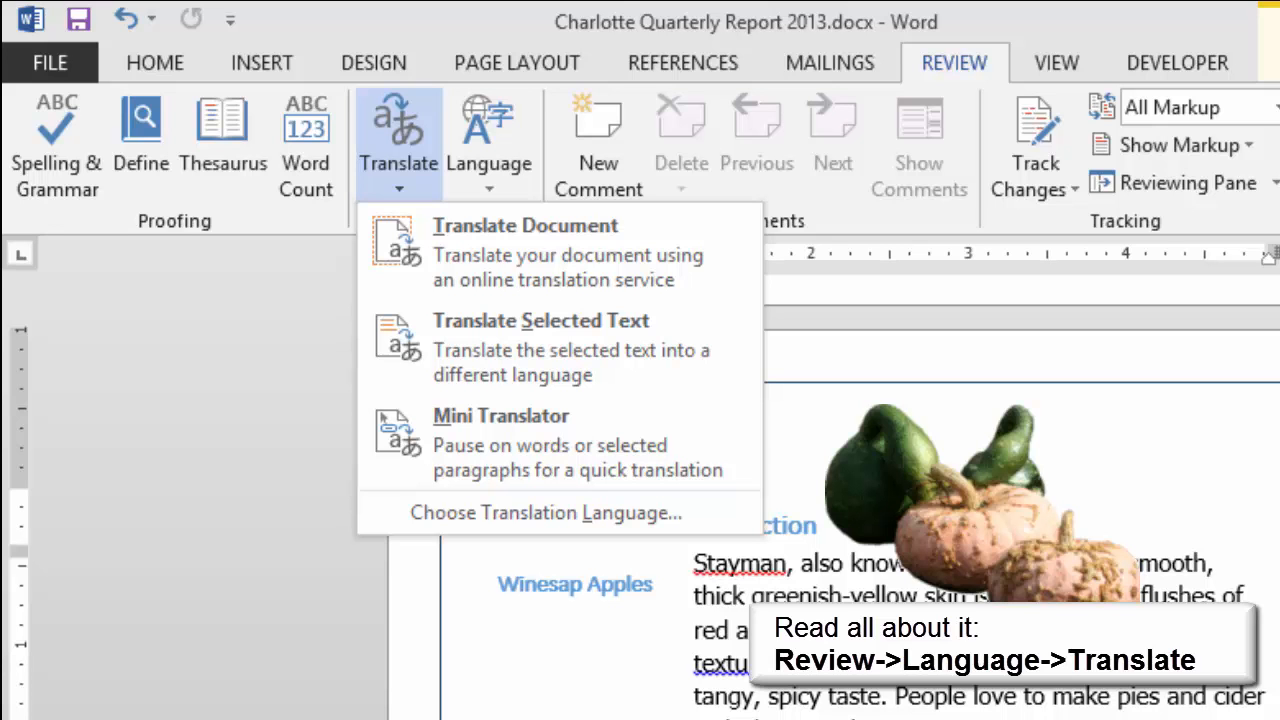
left_click(541, 321)
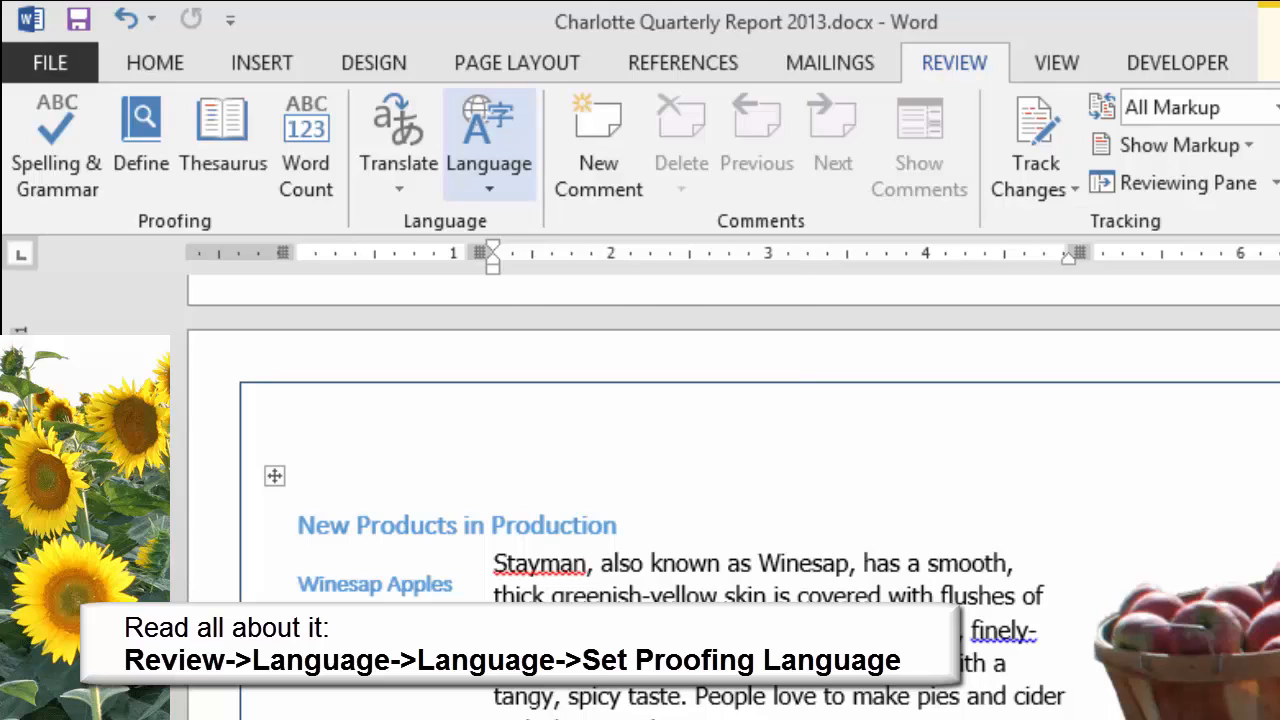
Step: Browse the proofing languages for the Peanut Pumpkins text as far as the French variants and close the language settings
left_click(489, 150)
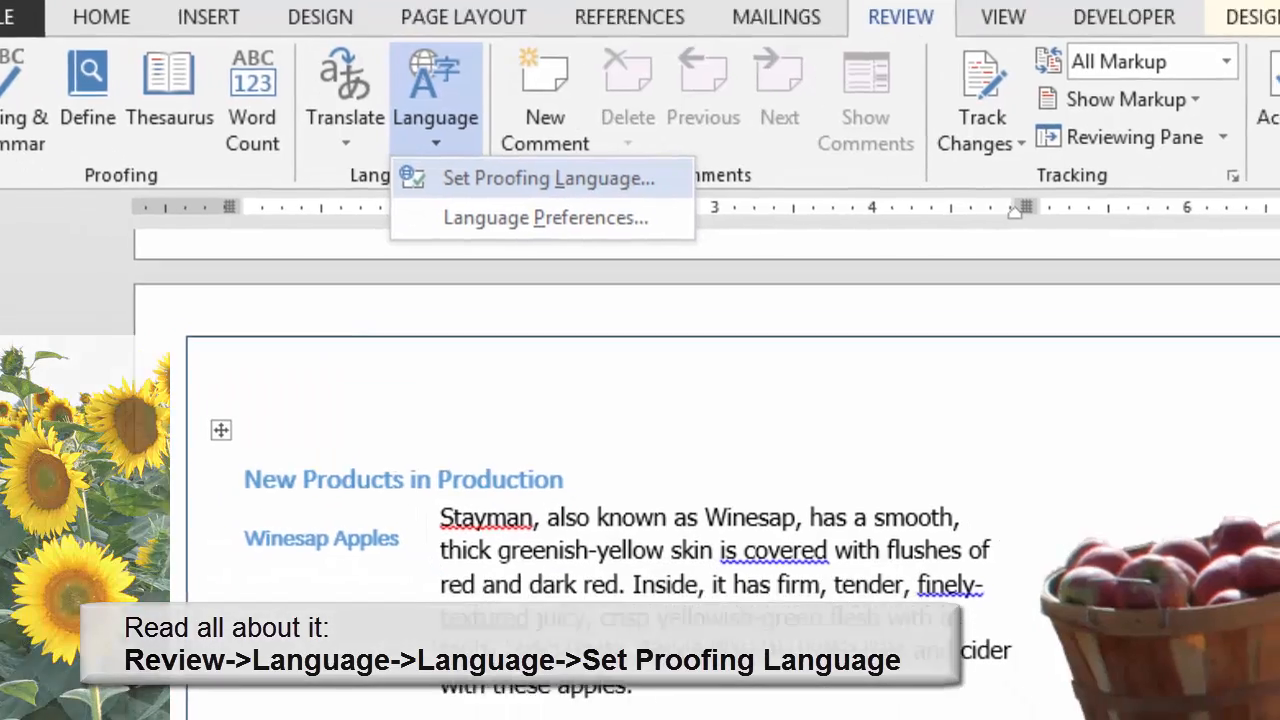
left_click(600, 224)
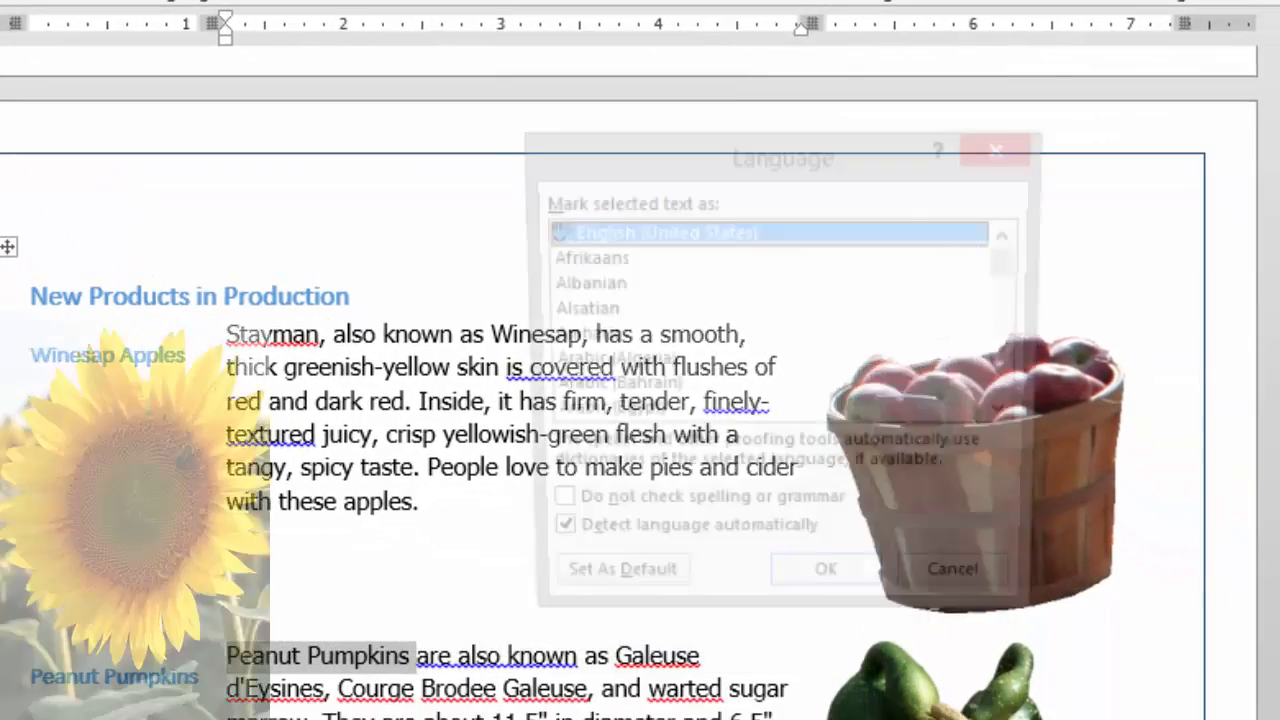
left_click_drag(1001, 262, 1001, 293)
left_click_drag(1108, 266, 1108, 280)
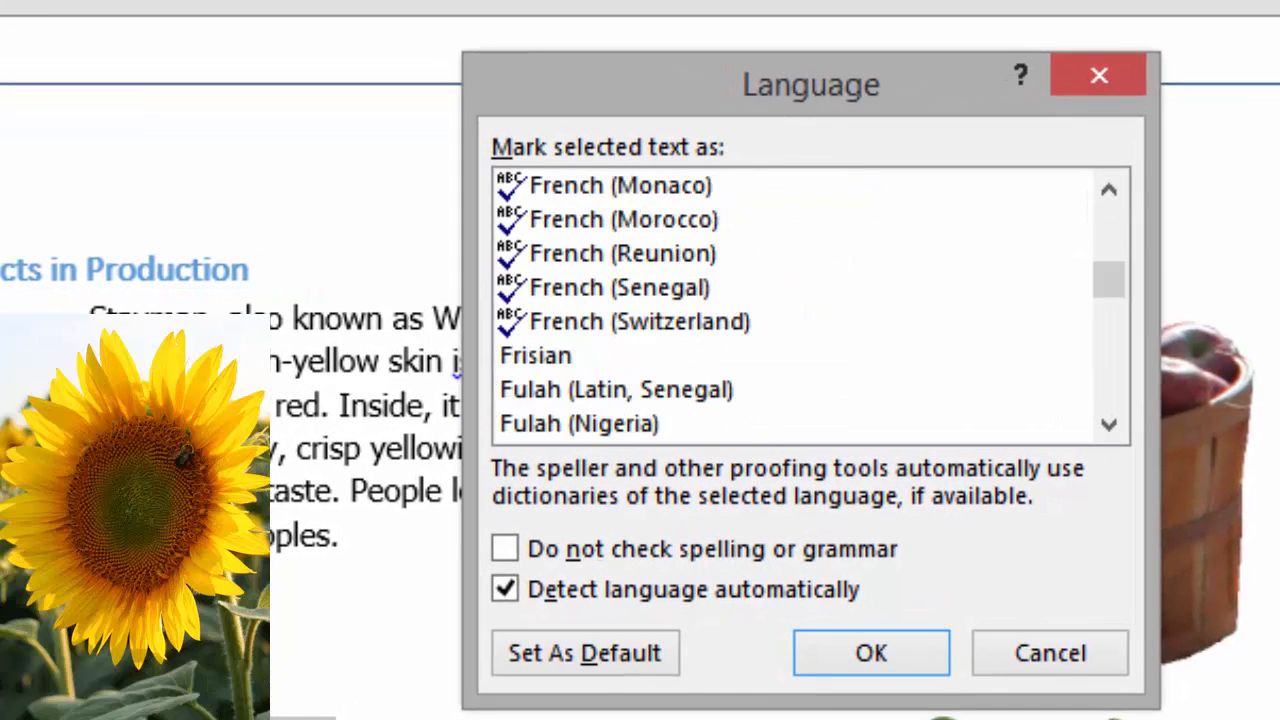
left_click(871, 653)
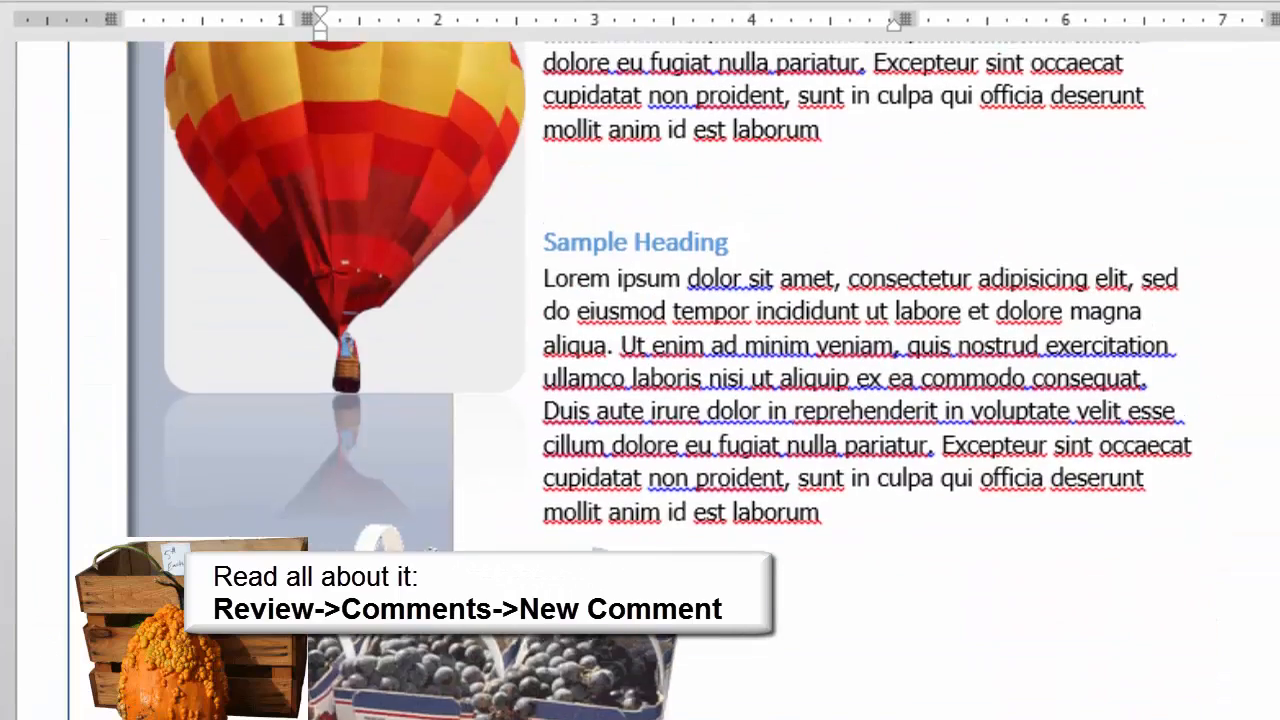
Step: Attach the comment "It's all Greek to me! (Pun intended)" to the word ipsum in the first Sample Heading paragraph
scroll(680, 380, "up", 4)
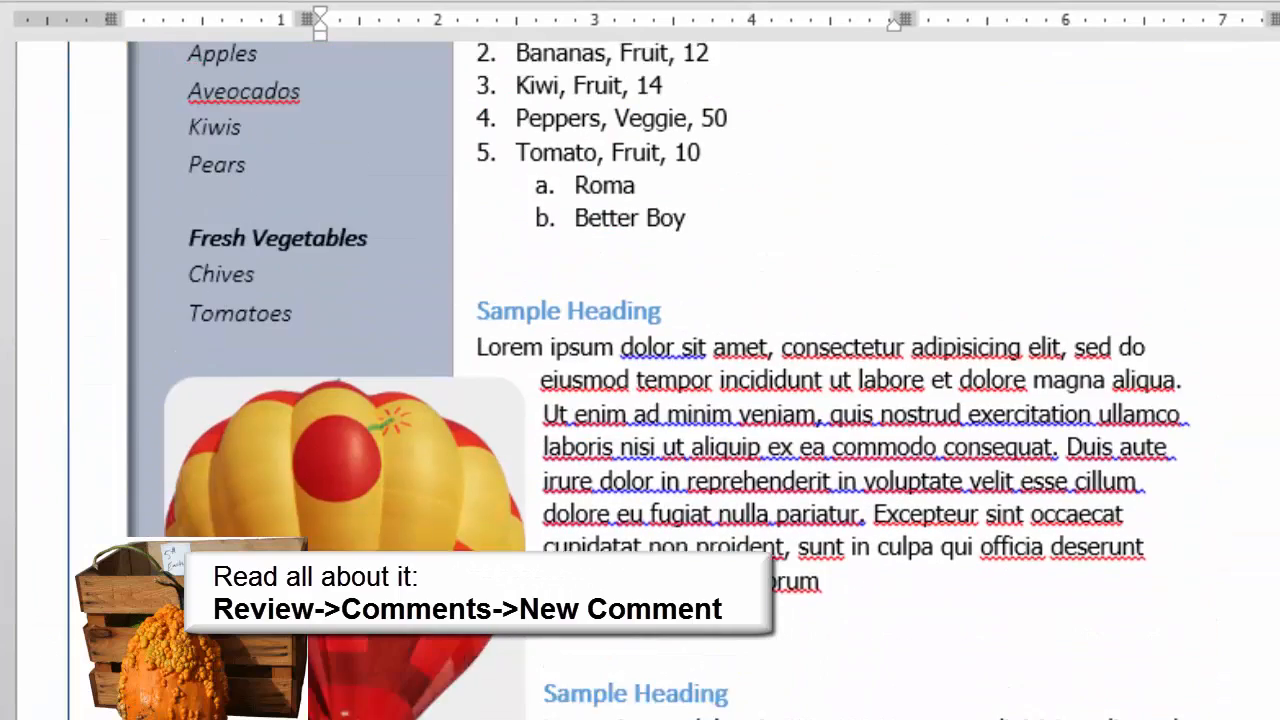
scroll(680, 380, "up", 3)
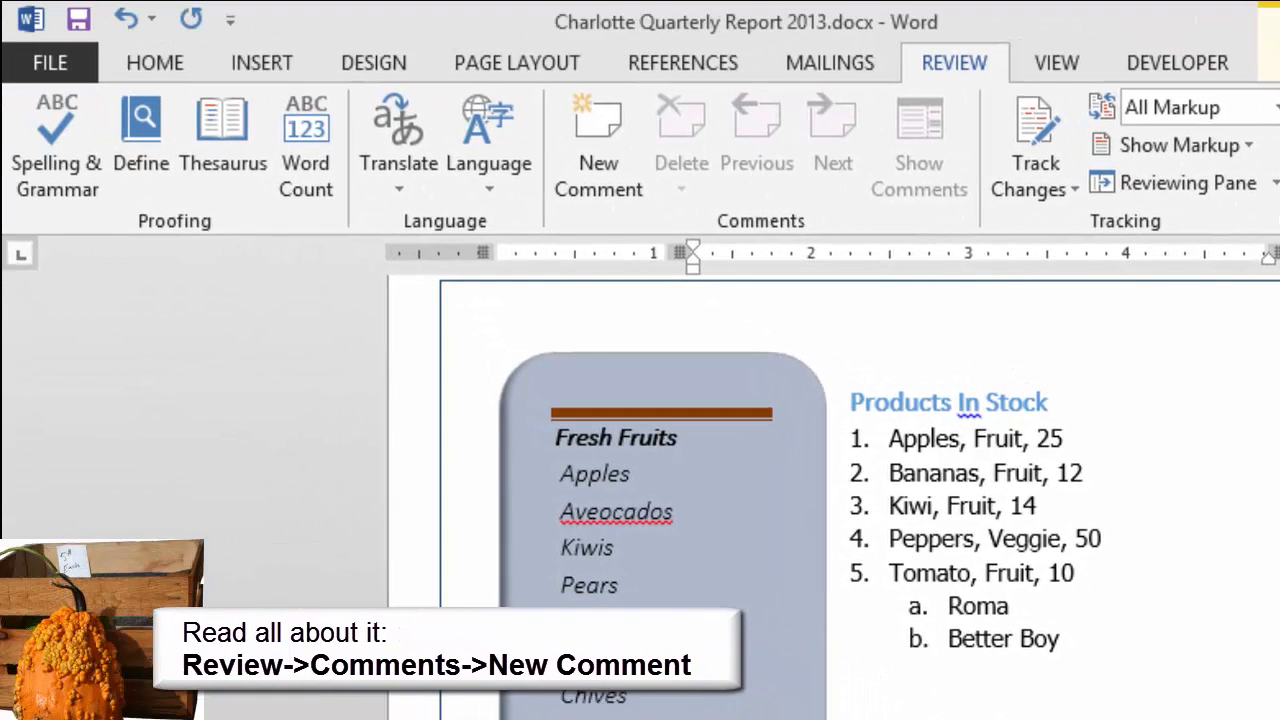
left_click(852, 403)
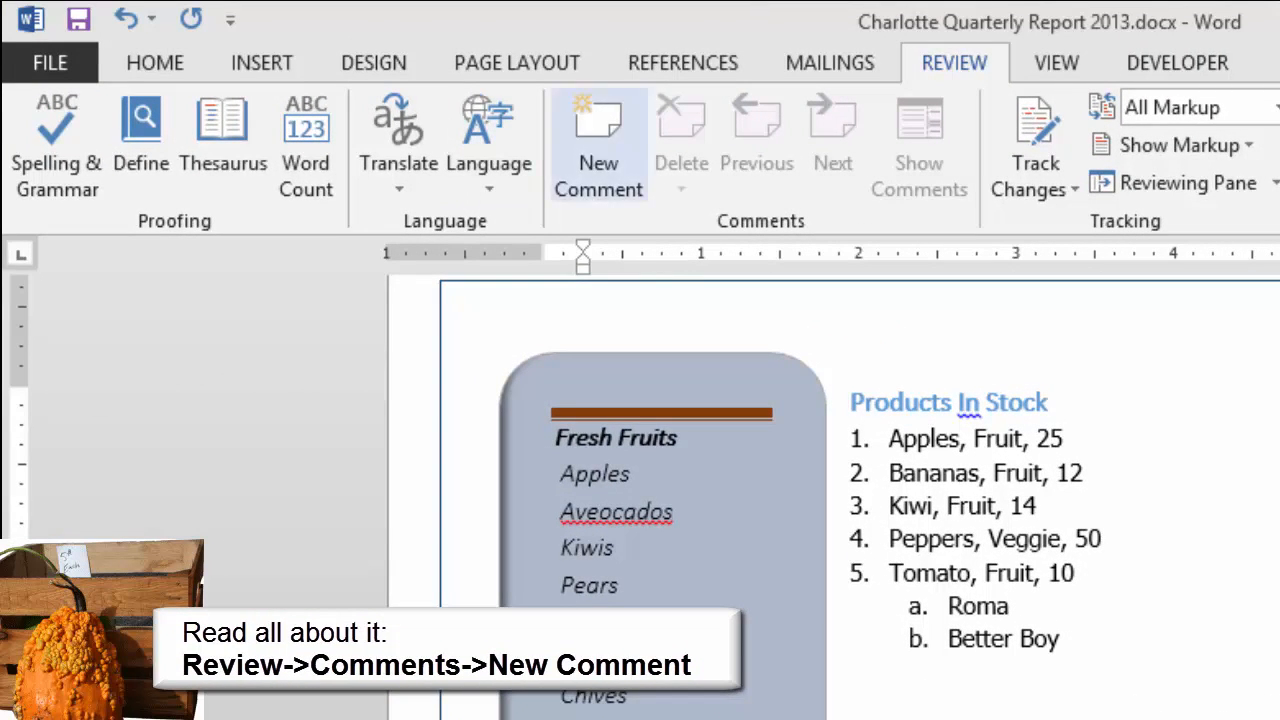
left_click(598, 140)
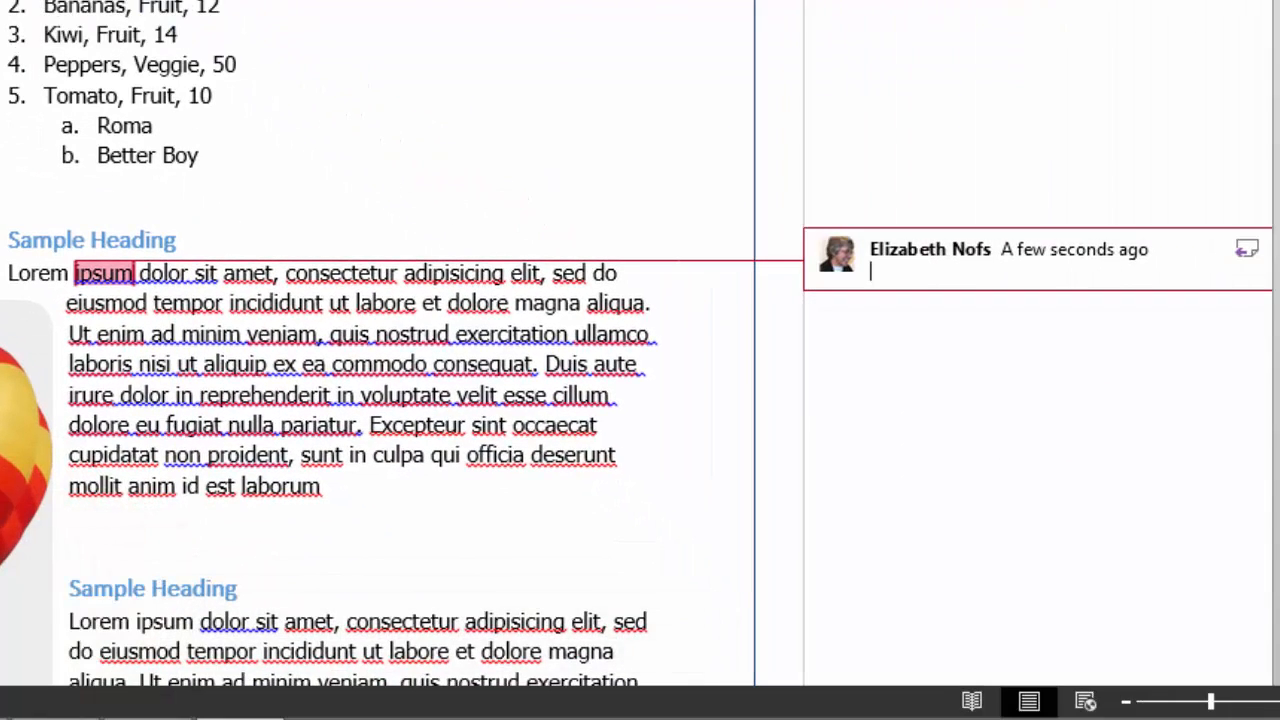
type("It'")
type("s all ")
type("Greek to ")
type("me! (")
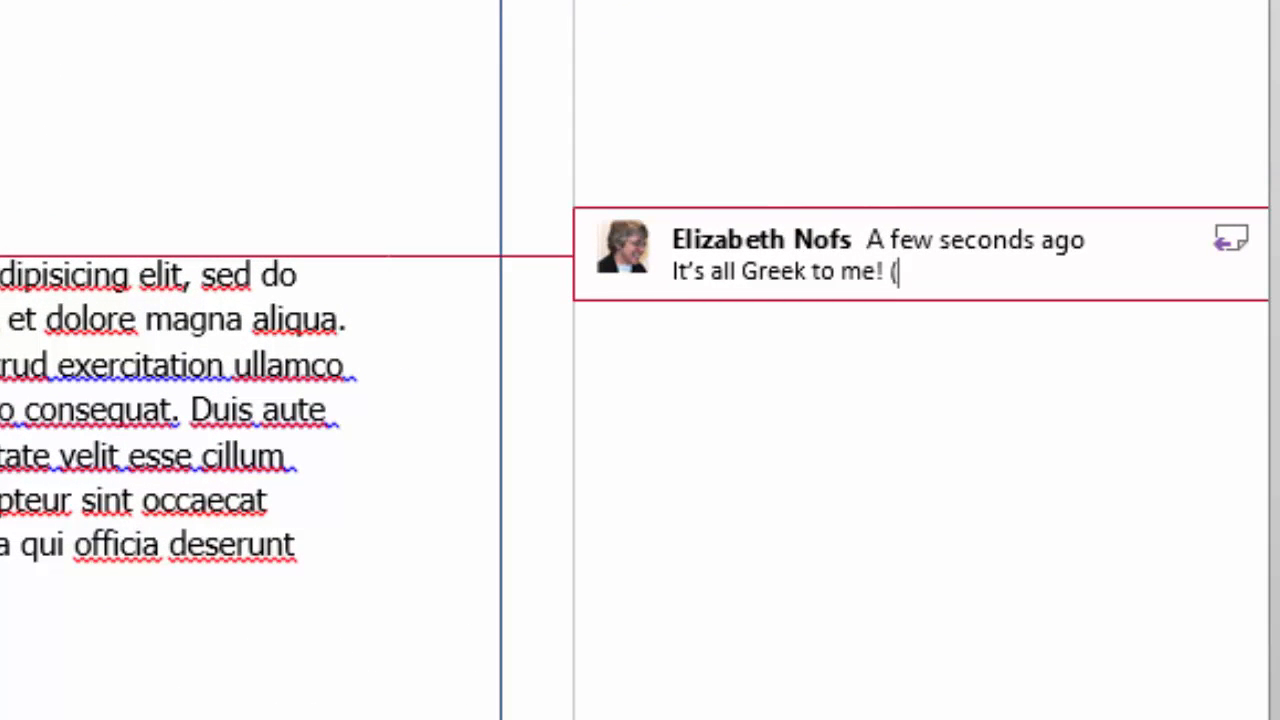
type("Pun intended")
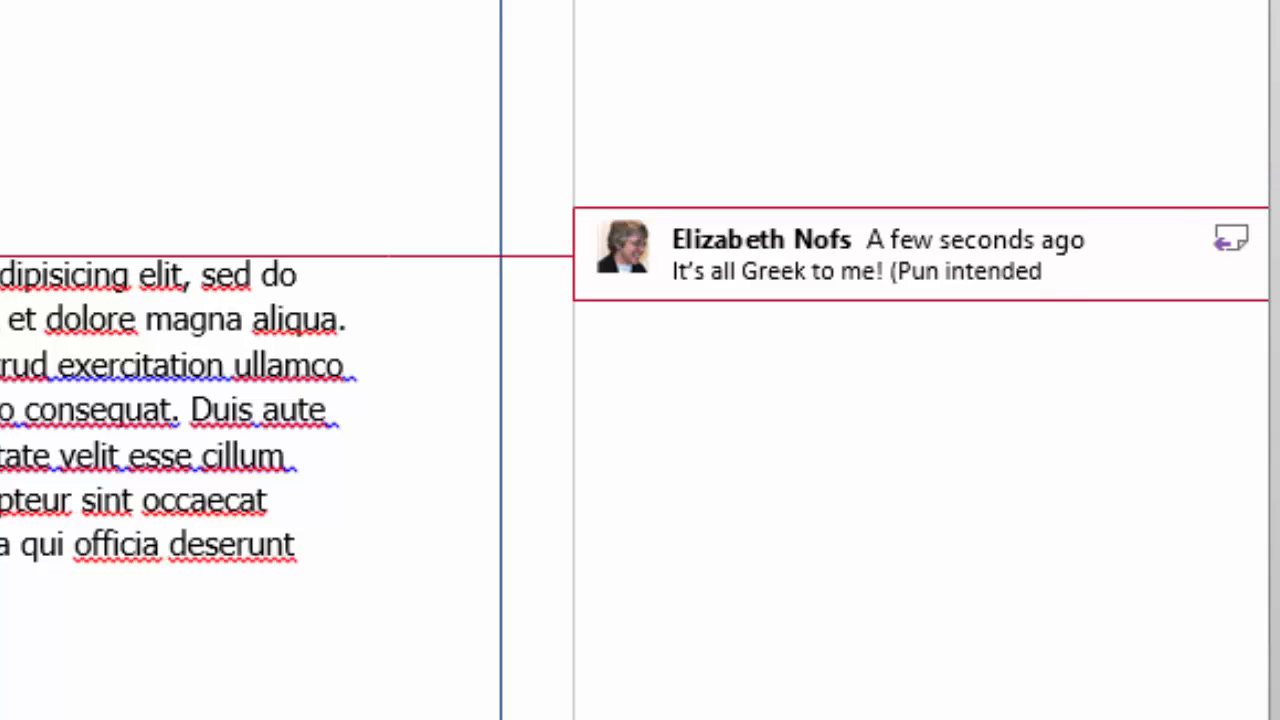
type(")")
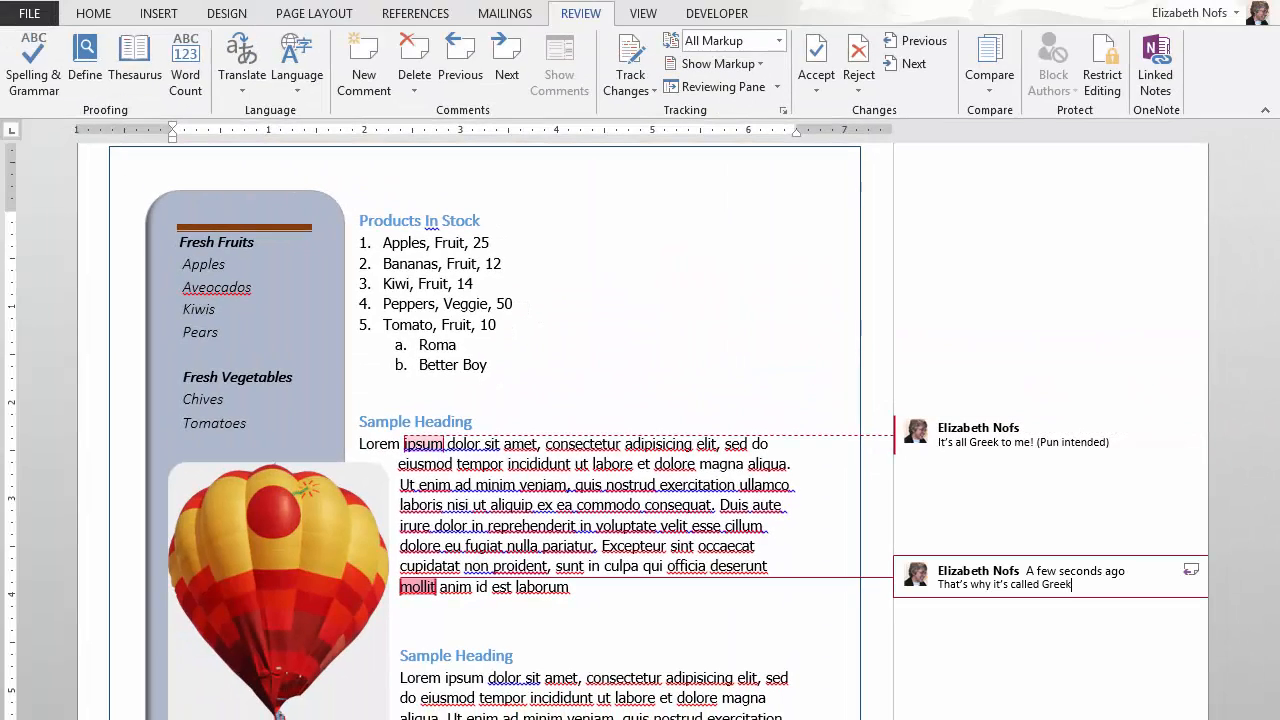
Step: Complete the comment on the word mollit so it reads "That's why it's called Greeking" and return to the document
type("ing")
key("Return")
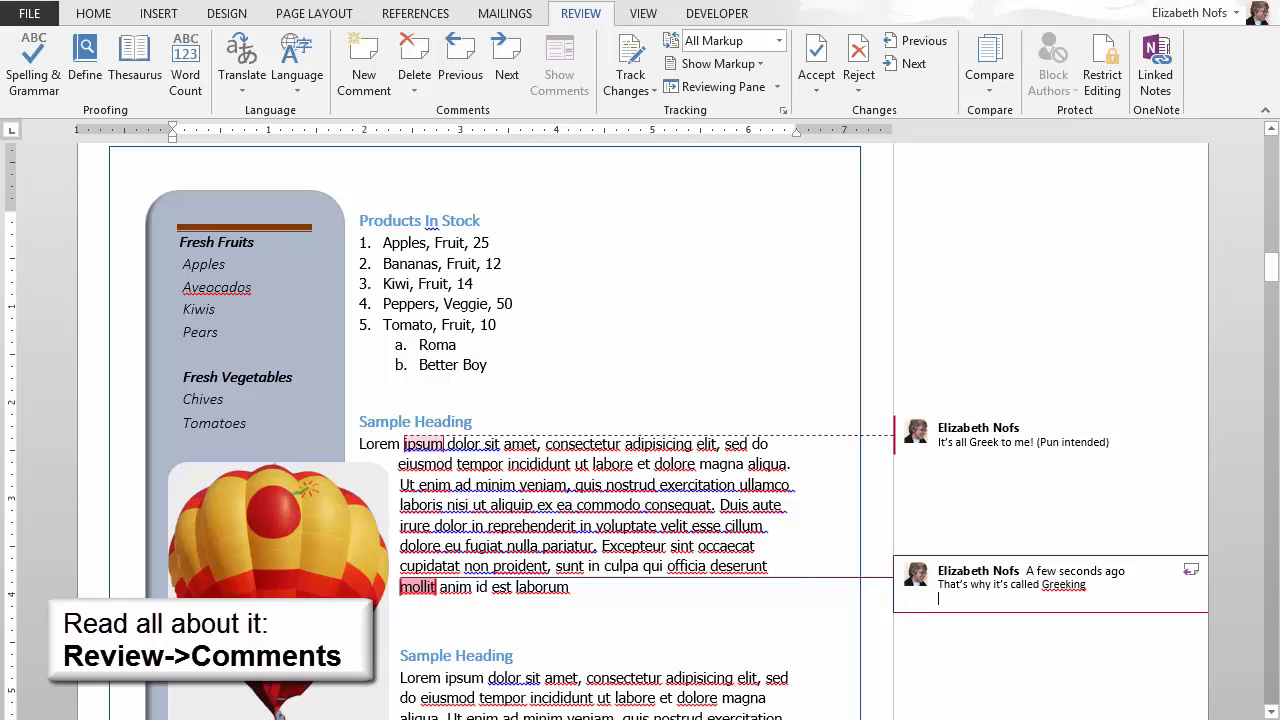
left_click(580, 645)
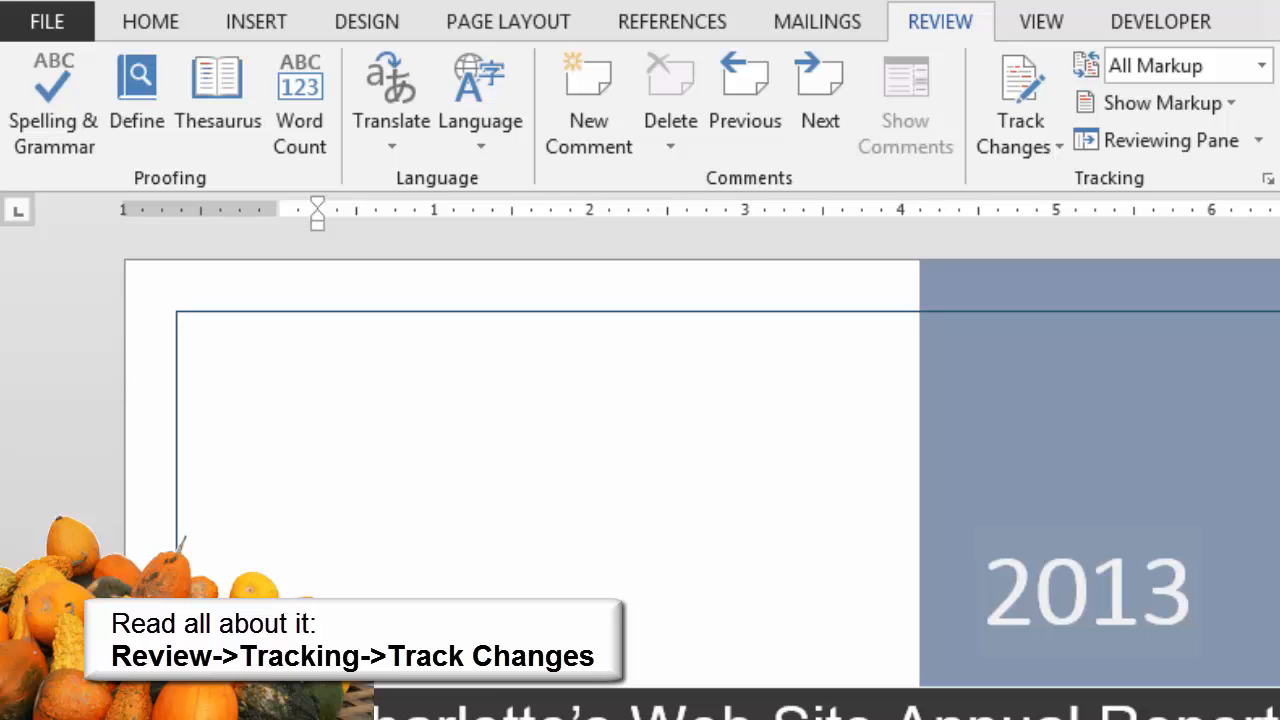
Step: Turn on Track Changes and change the year on the cover page to 2015
left_click(1087, 606)
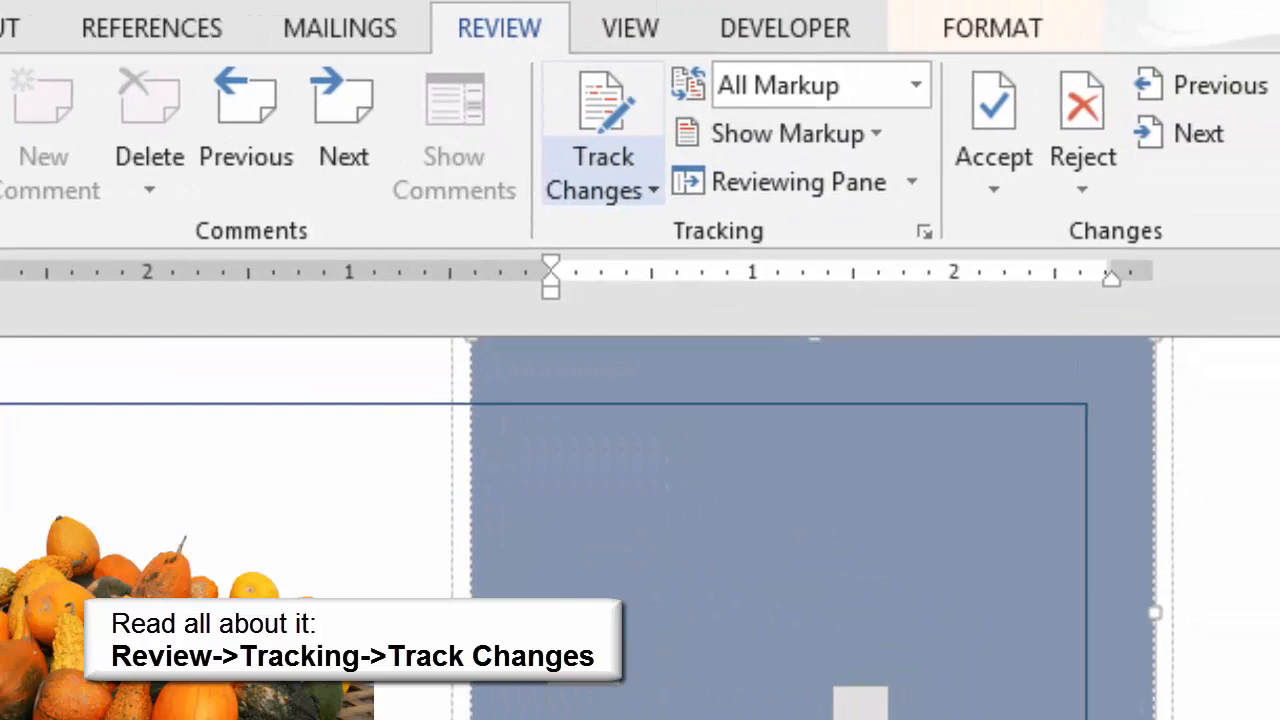
left_click(600, 188)
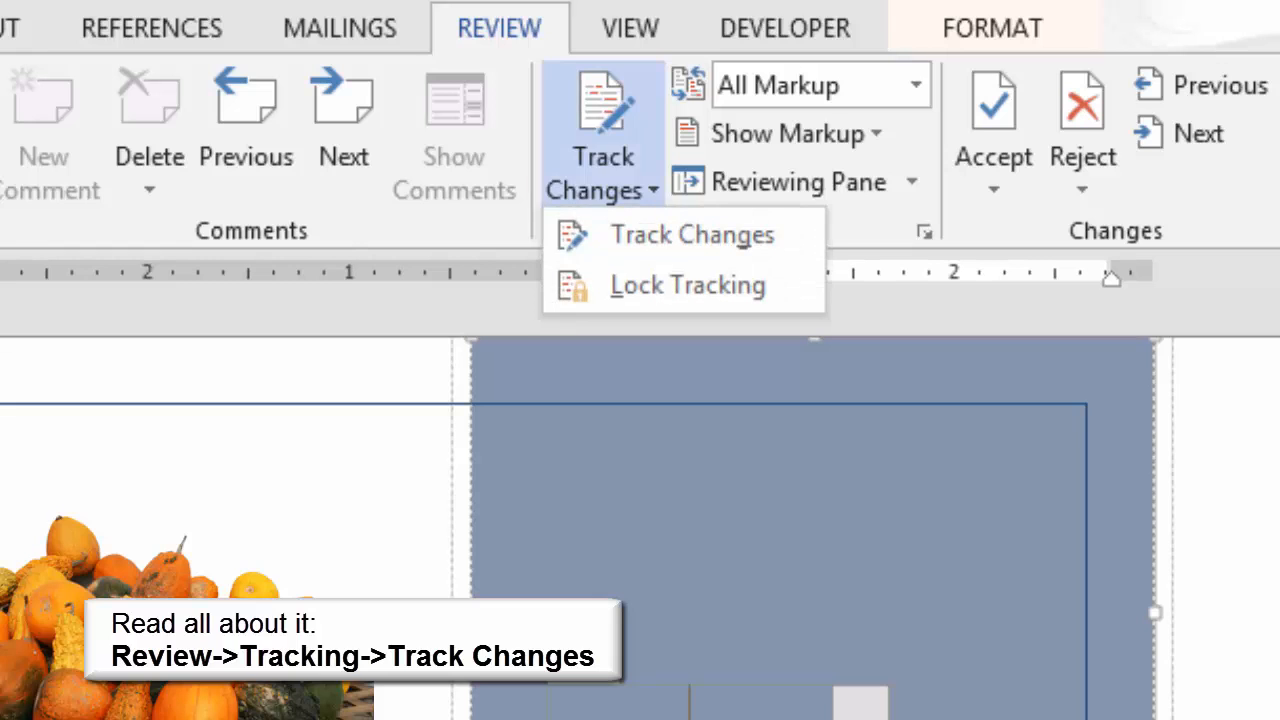
left_click(745, 240)
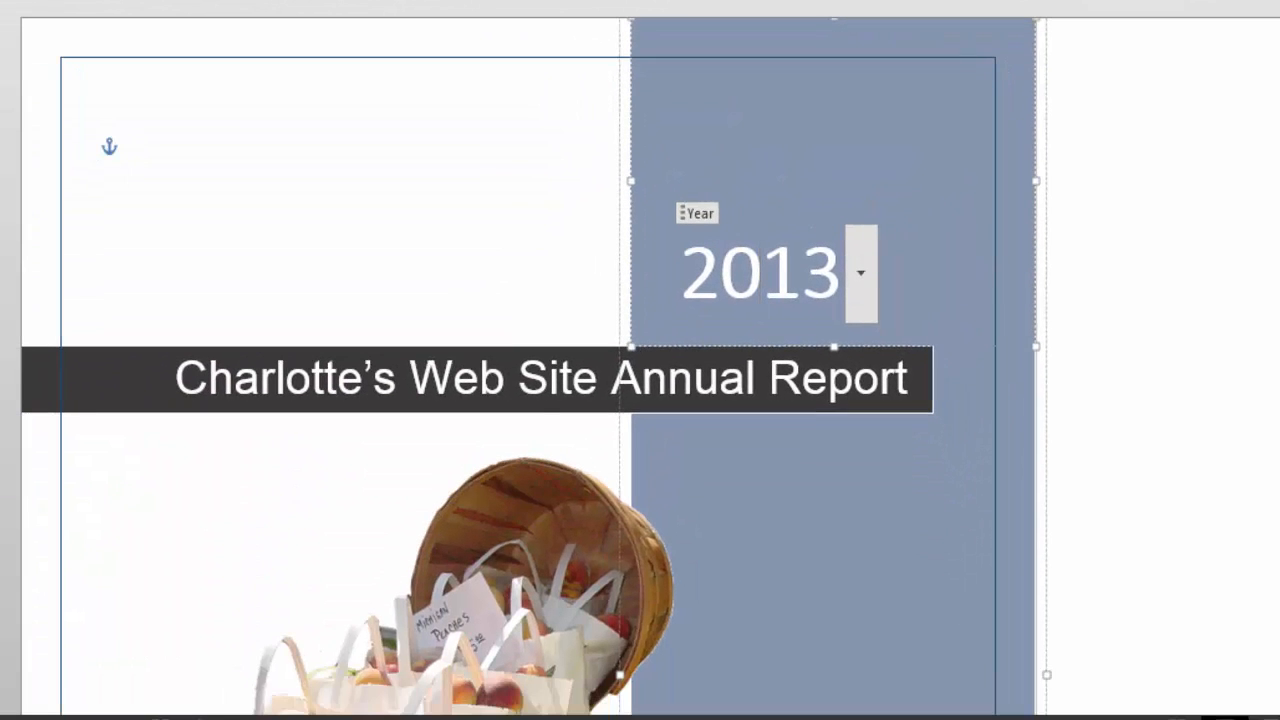
left_click_drag(841, 272, 800, 272)
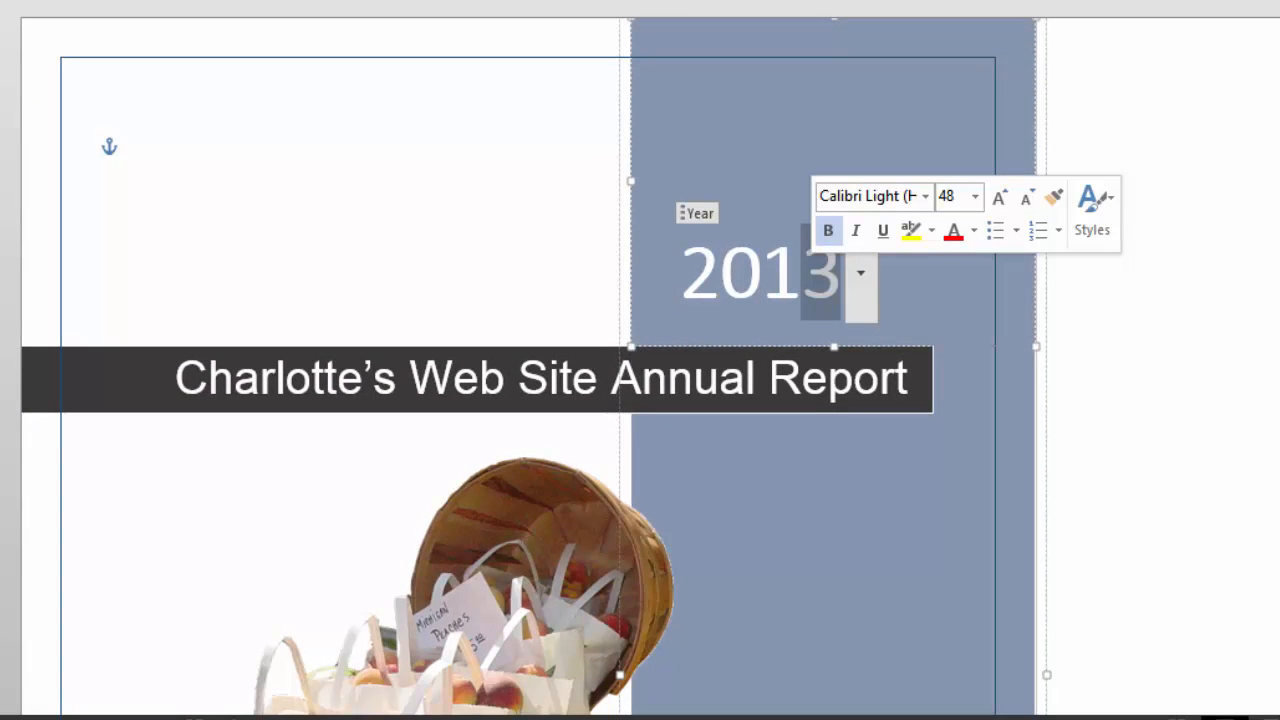
type("5")
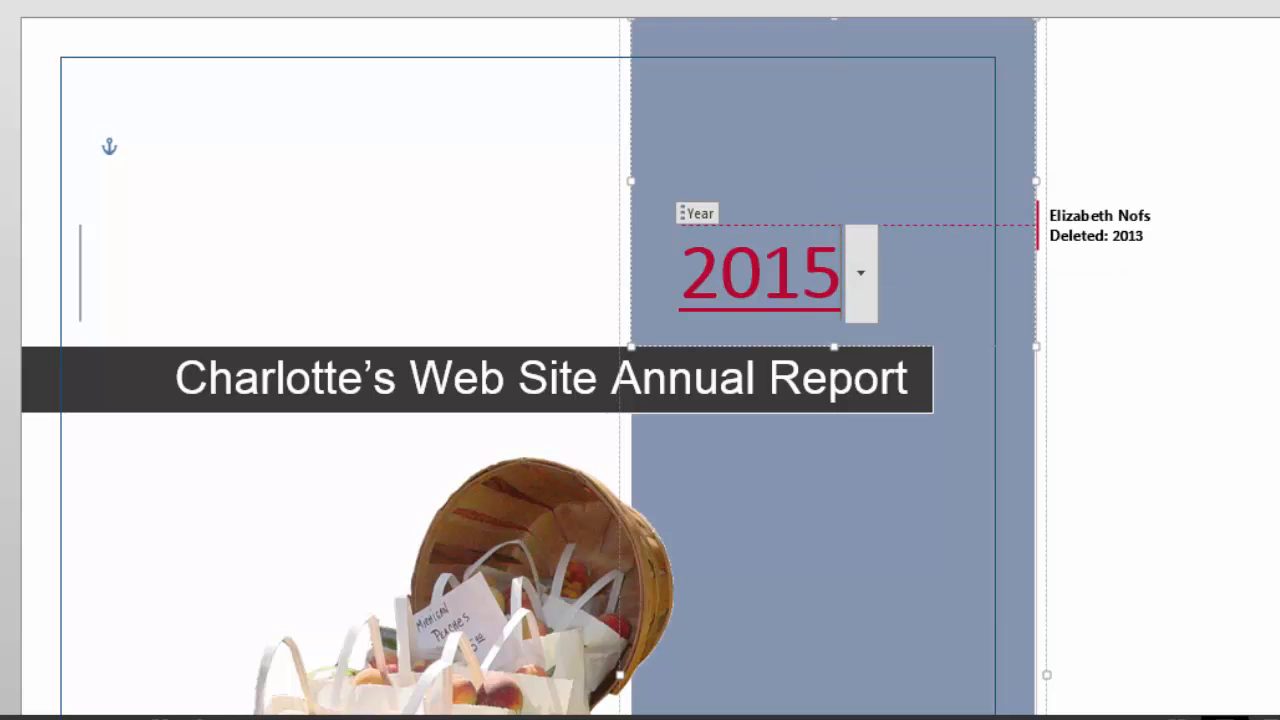
Step: Extend the cover title to "Charlotte's Web Site Annual Report 2015" and nudge its text box slightly to the right
left_click(550, 379)
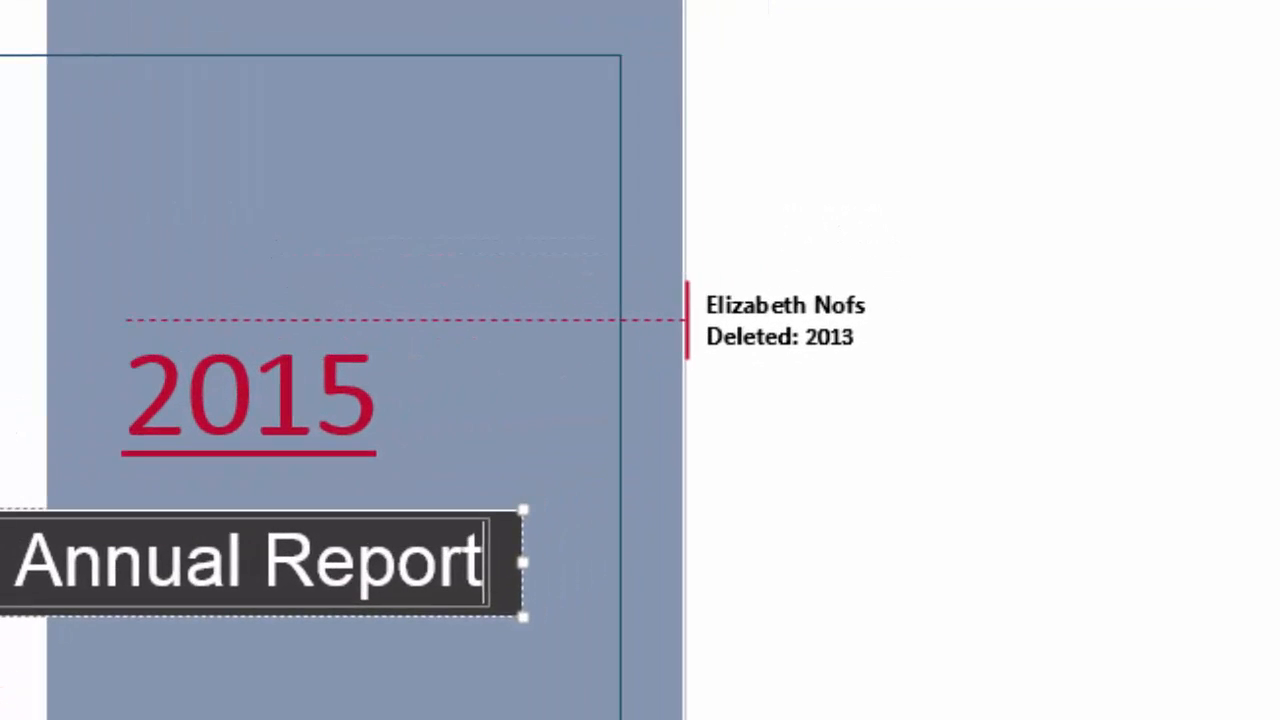
type("Annual Report 2015")
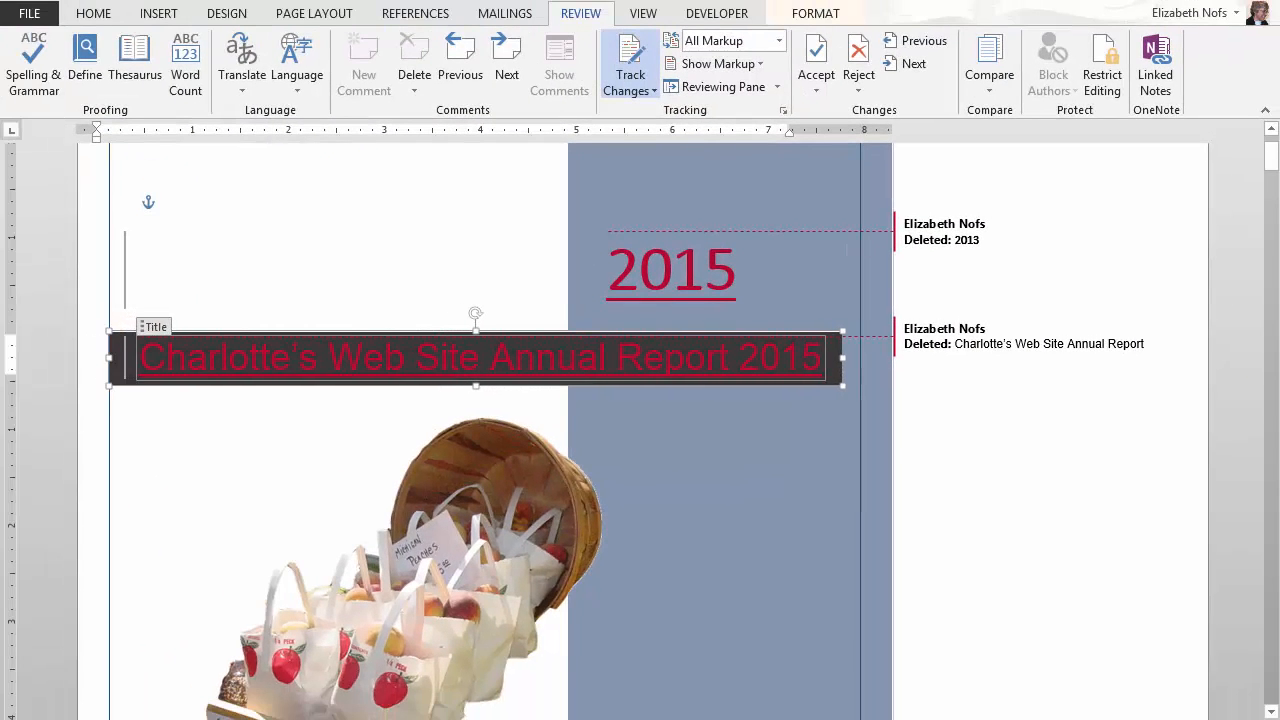
key("Right")
key("Right")
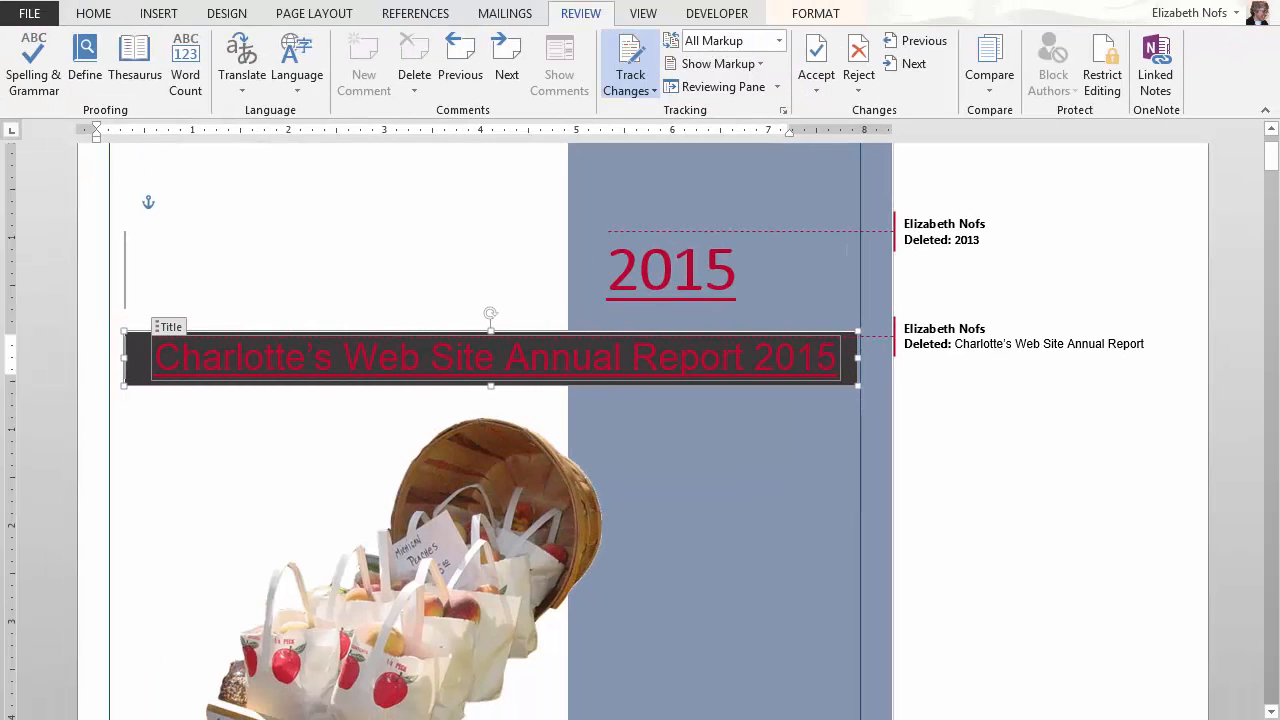
key("Escape")
Step: Reword the letter's Quarterly Report sentence to "highlights the new product sales", removing "our -" after the inserted words
scroll(640, 430, "down", 10)
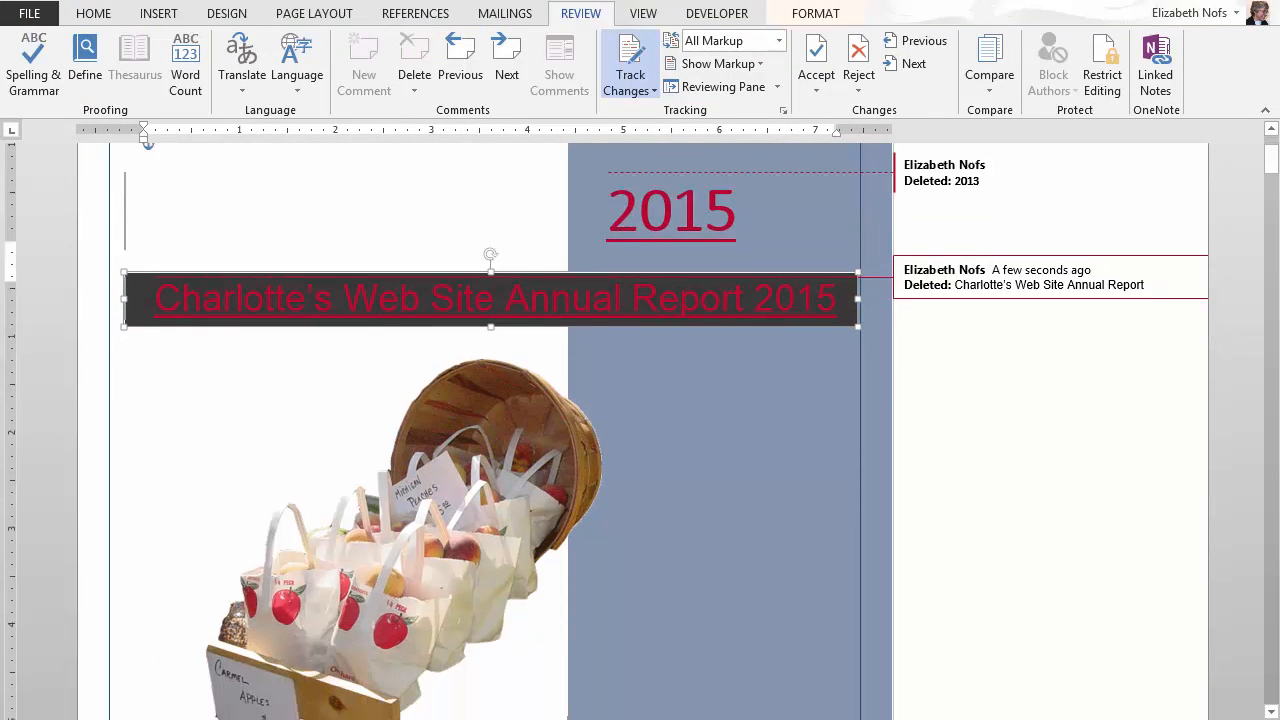
scroll(640, 430, "down", 2)
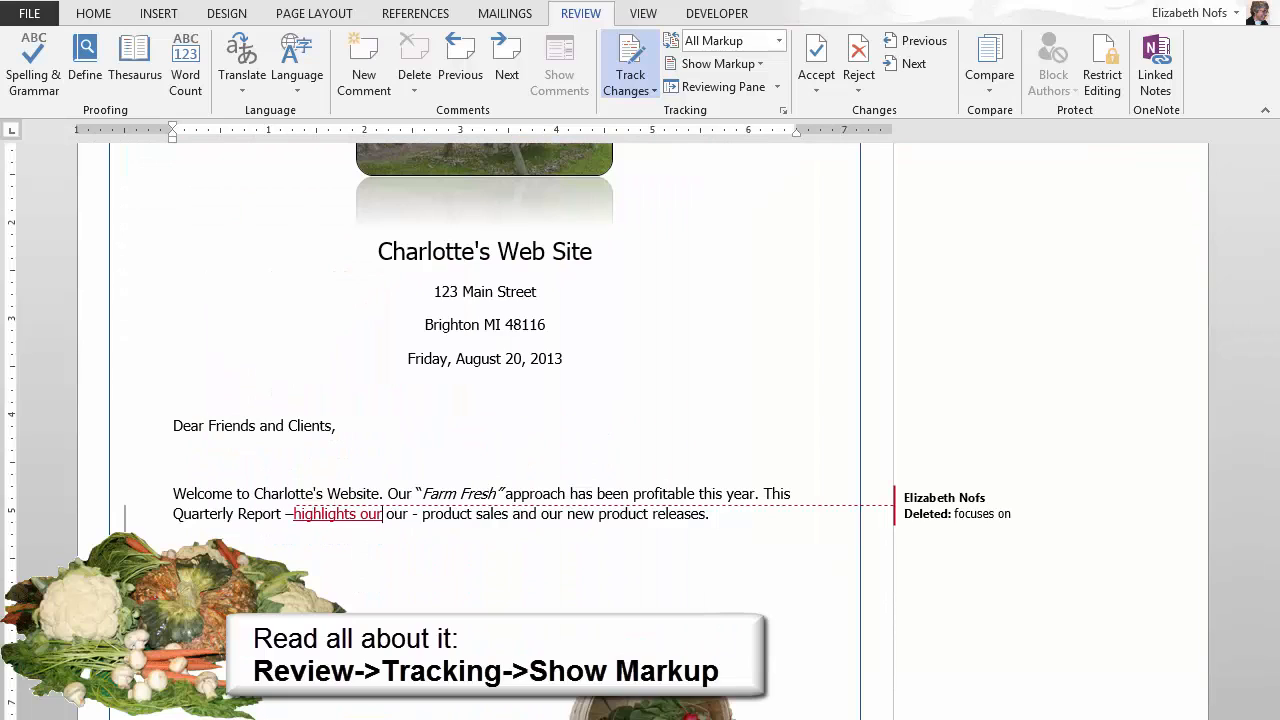
key("BackSpace")
key("BackSpace")
key("BackSpace")
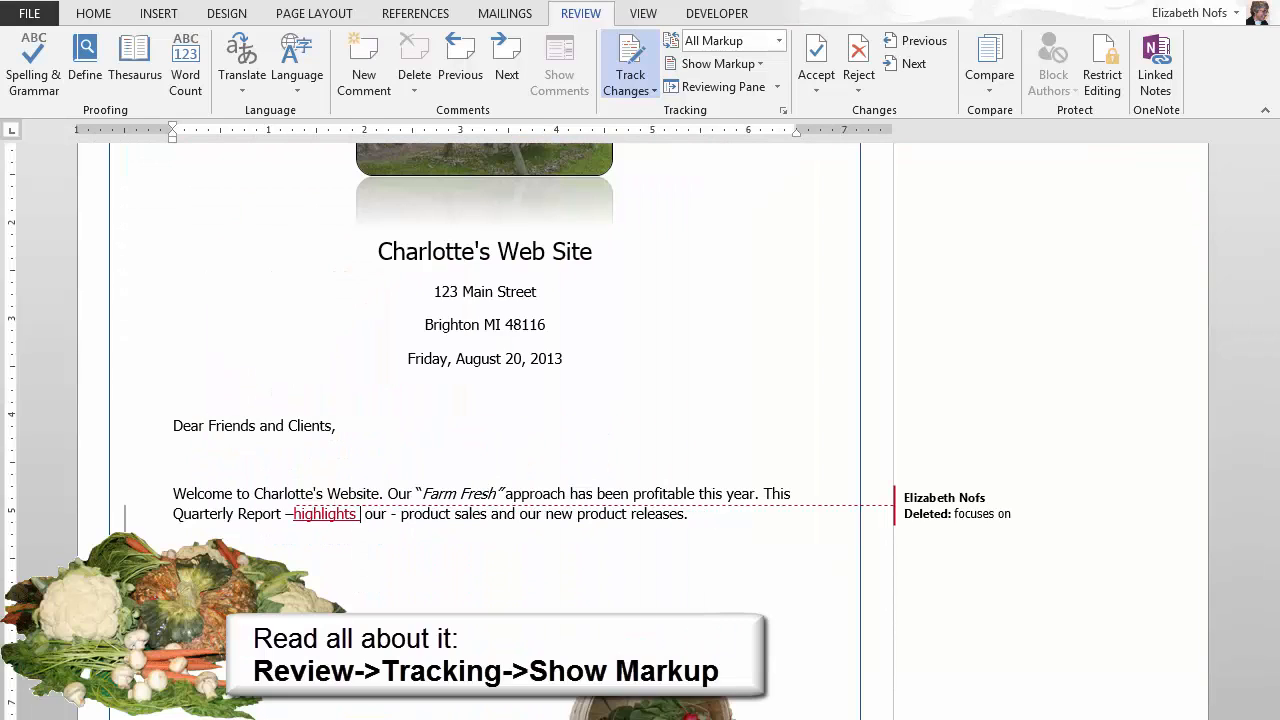
type("the new")
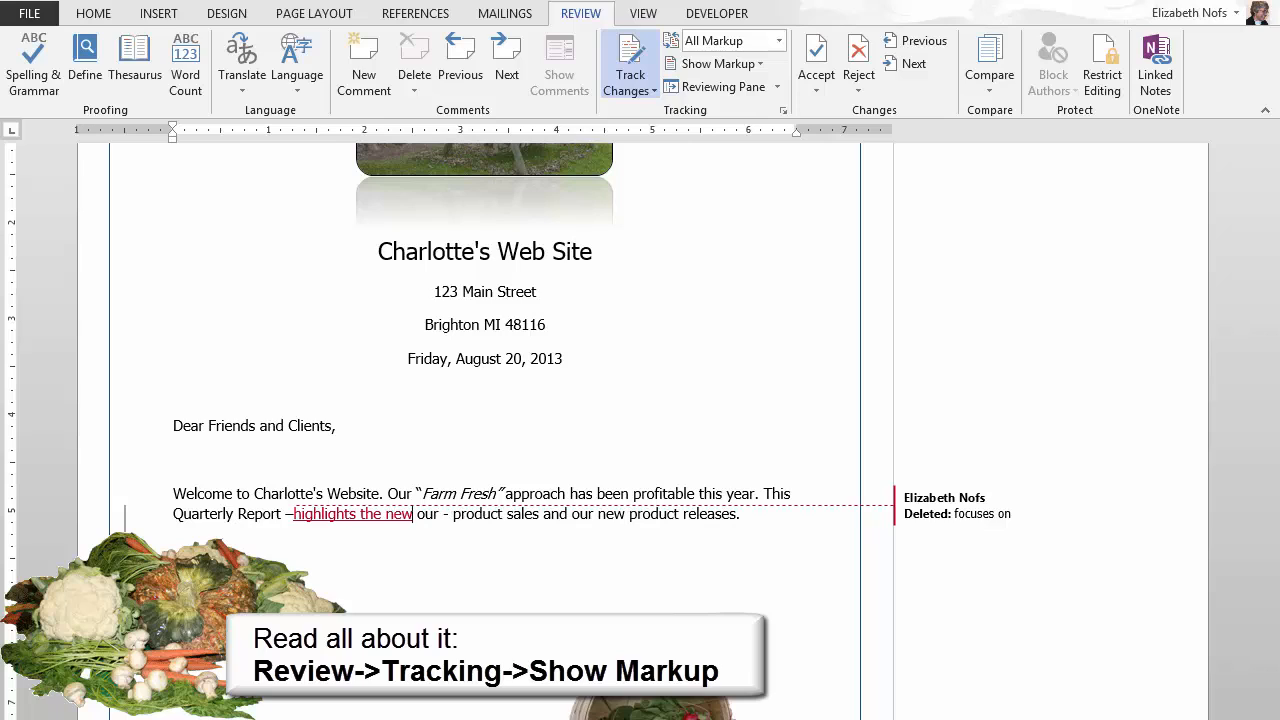
key("Delete")
key("Delete")
key("Delete")
key("Delete")
key("Delete")
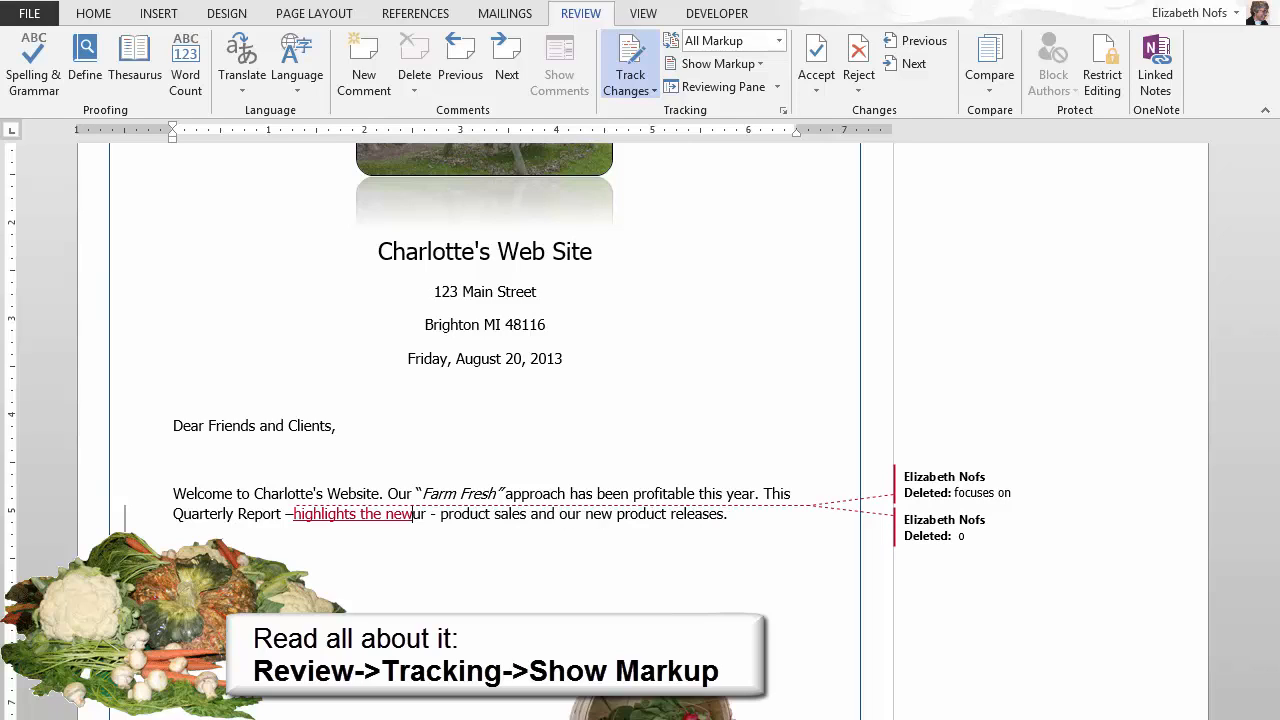
key("Delete")
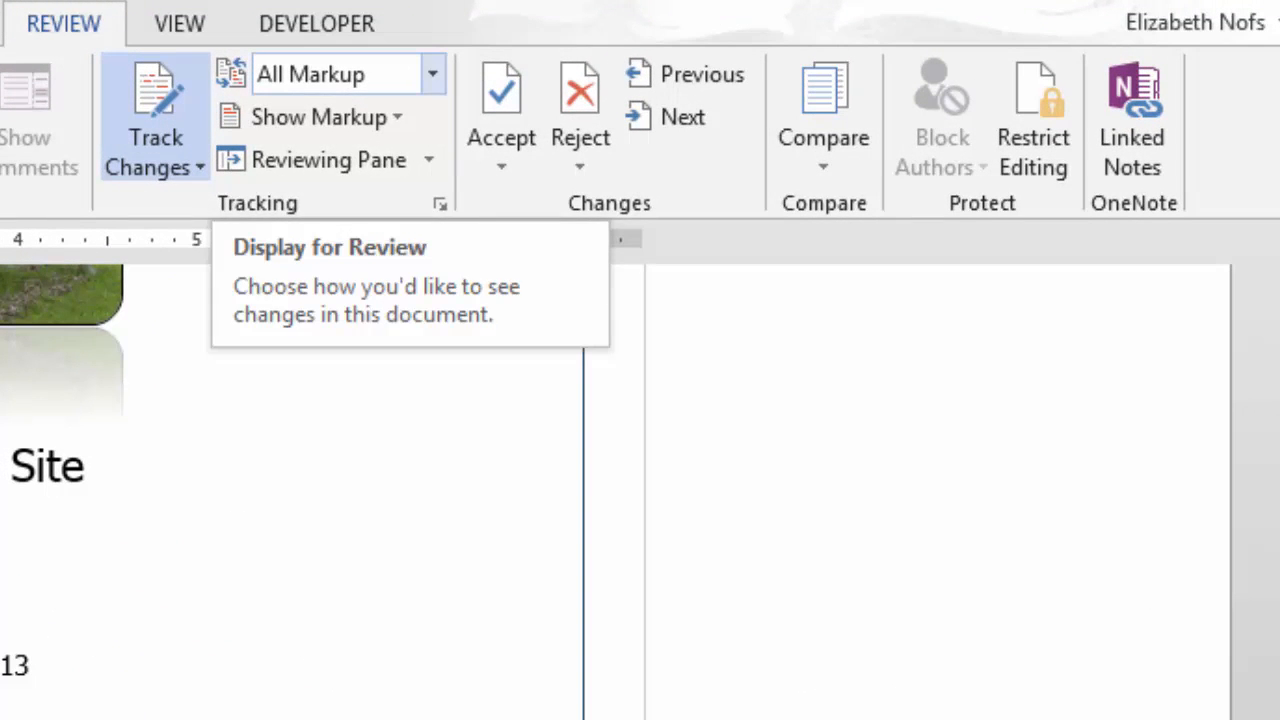
Step: Examine the Display for Review choices and the Show Markup options, including how revisions appear in balloons or inline
left_click(432, 74)
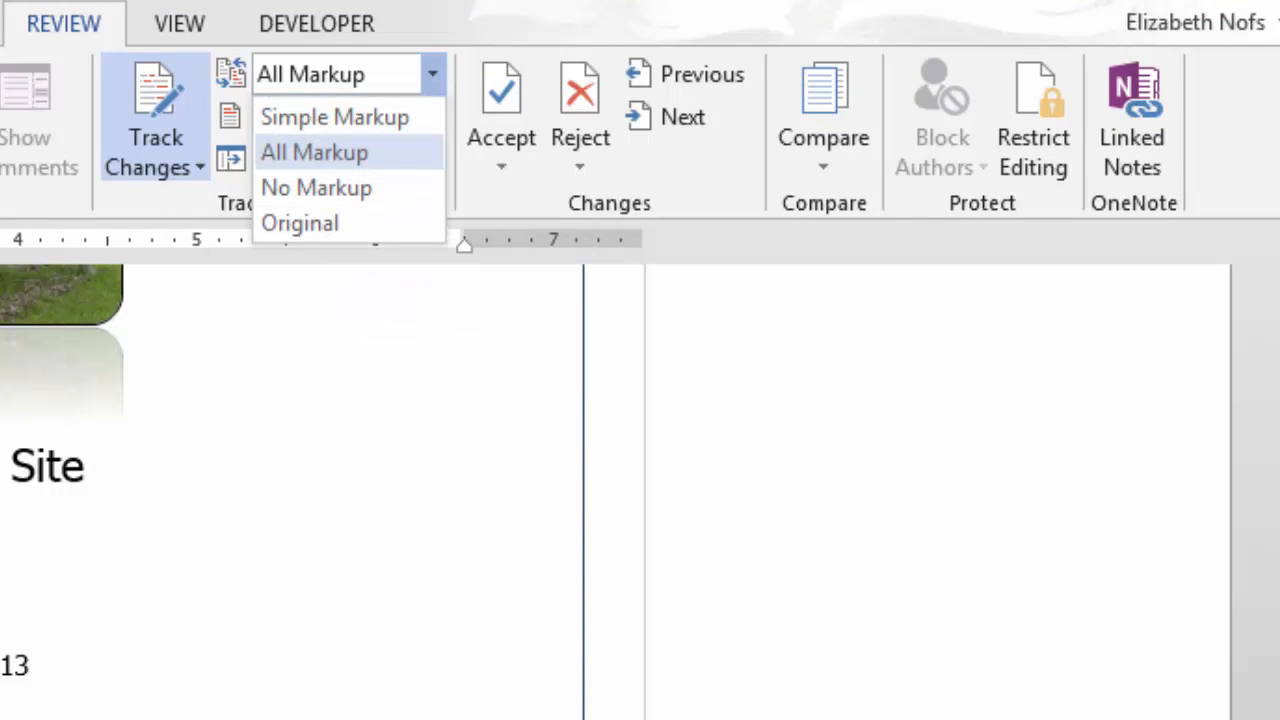
left_click(234, 117)
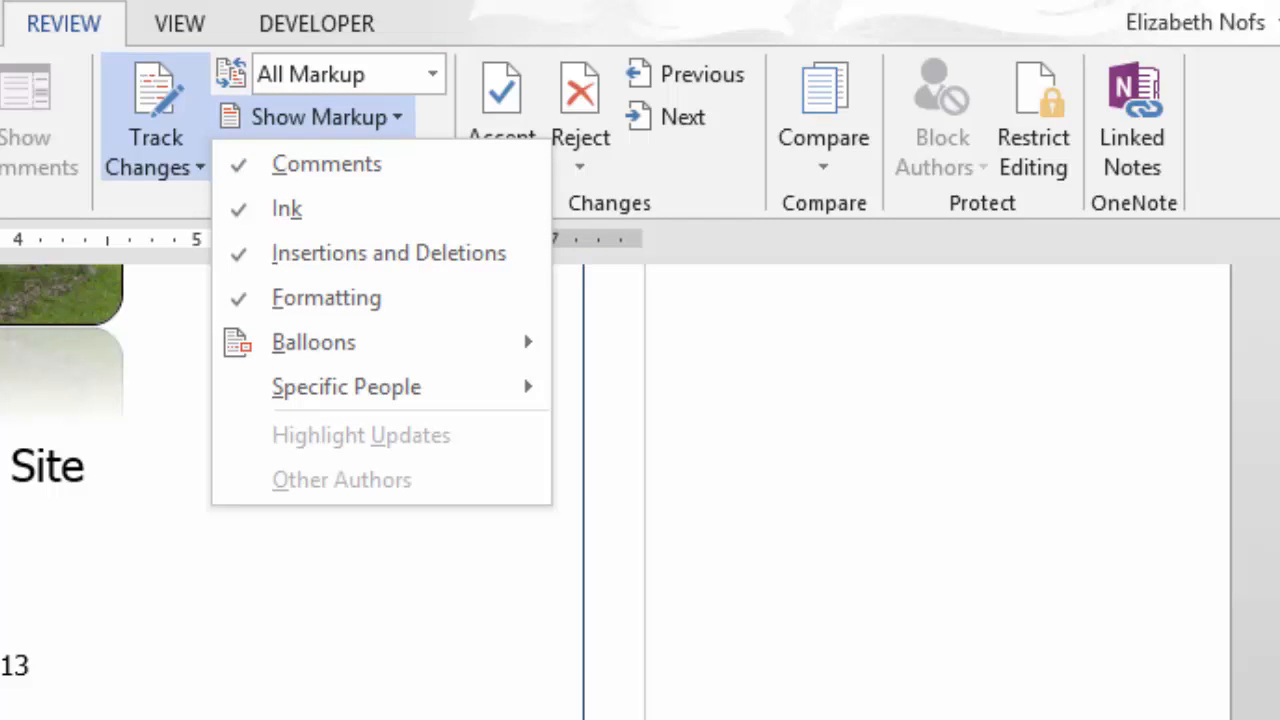
mouse_move(314, 342)
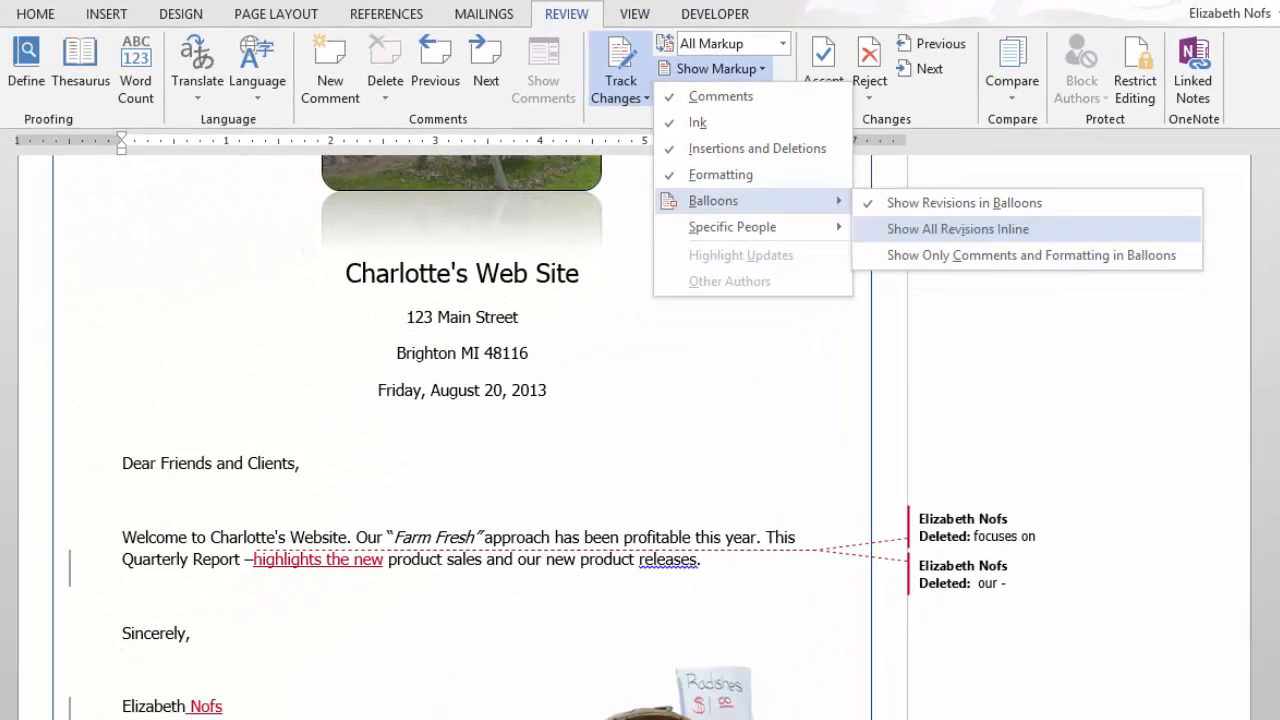
left_click(957, 229)
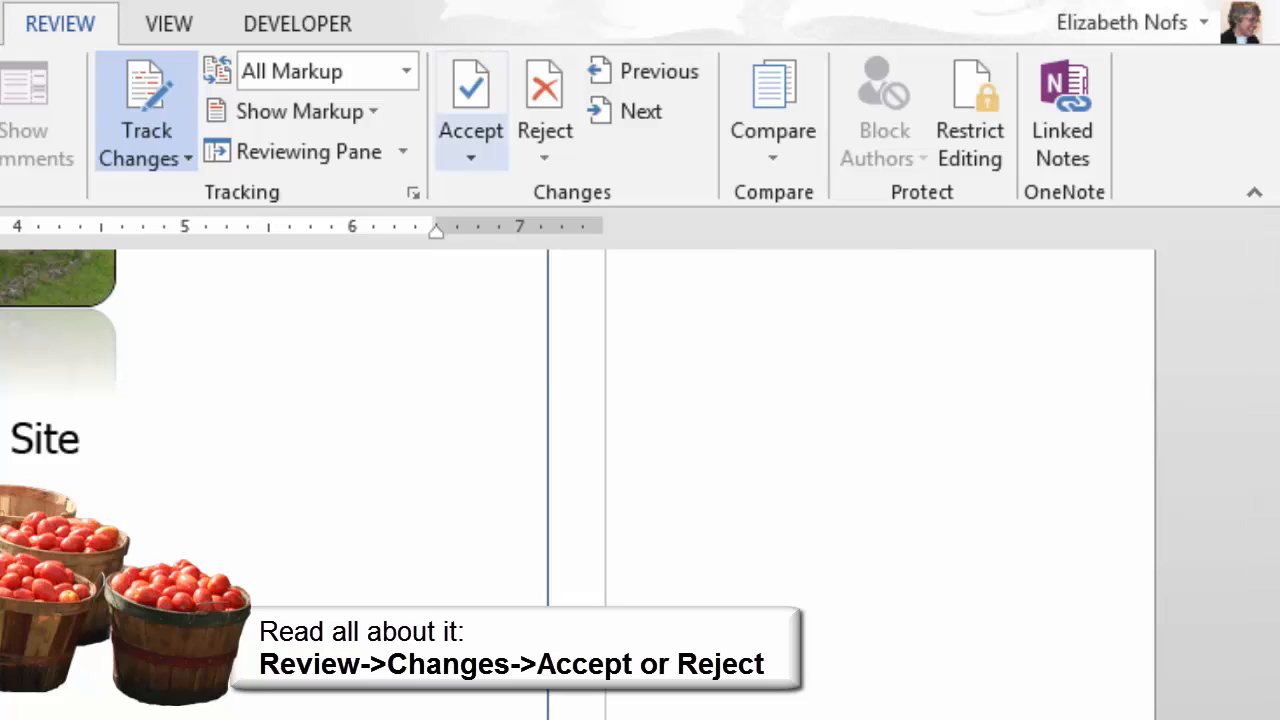
Step: Review the options for accepting and rejecting tracked changes without applying any of them
left_click(470, 155)
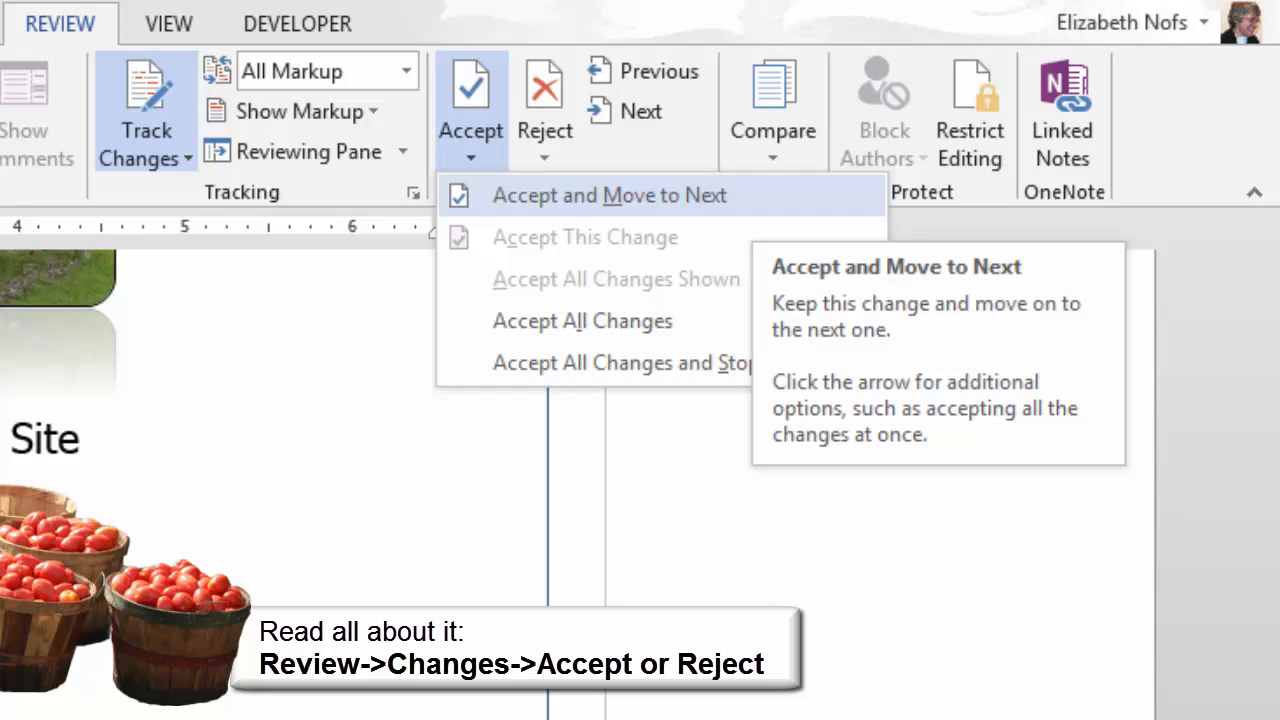
left_click(545, 157)
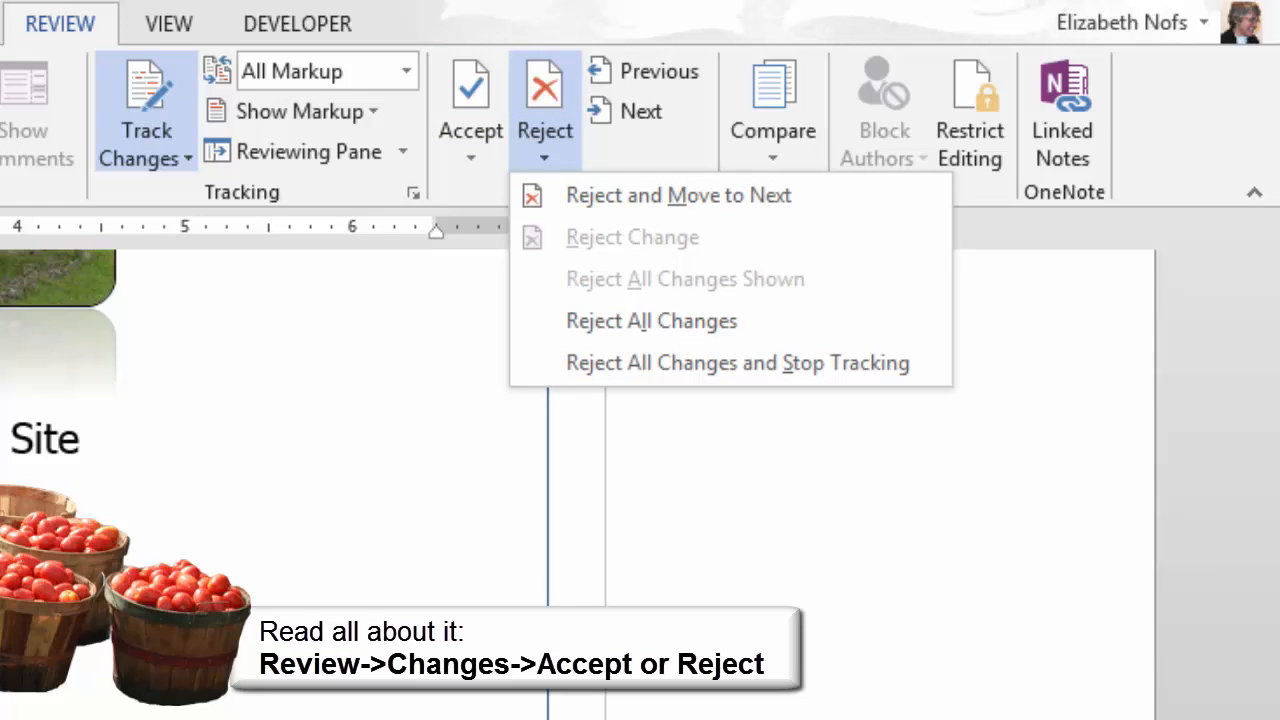
key("Escape")
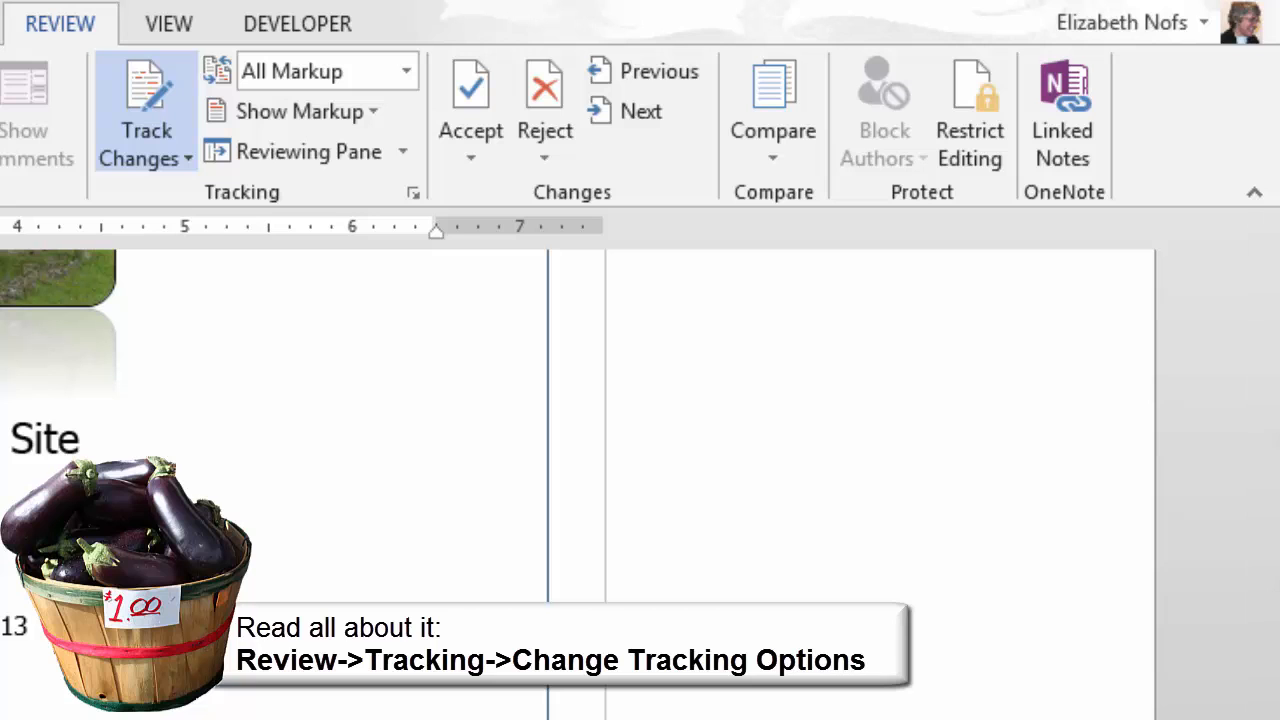
Step: Review the Track Changes options and their advanced settings, and close both dialogs with the settings as they are
left_click(147, 158)
left_click(413, 193)
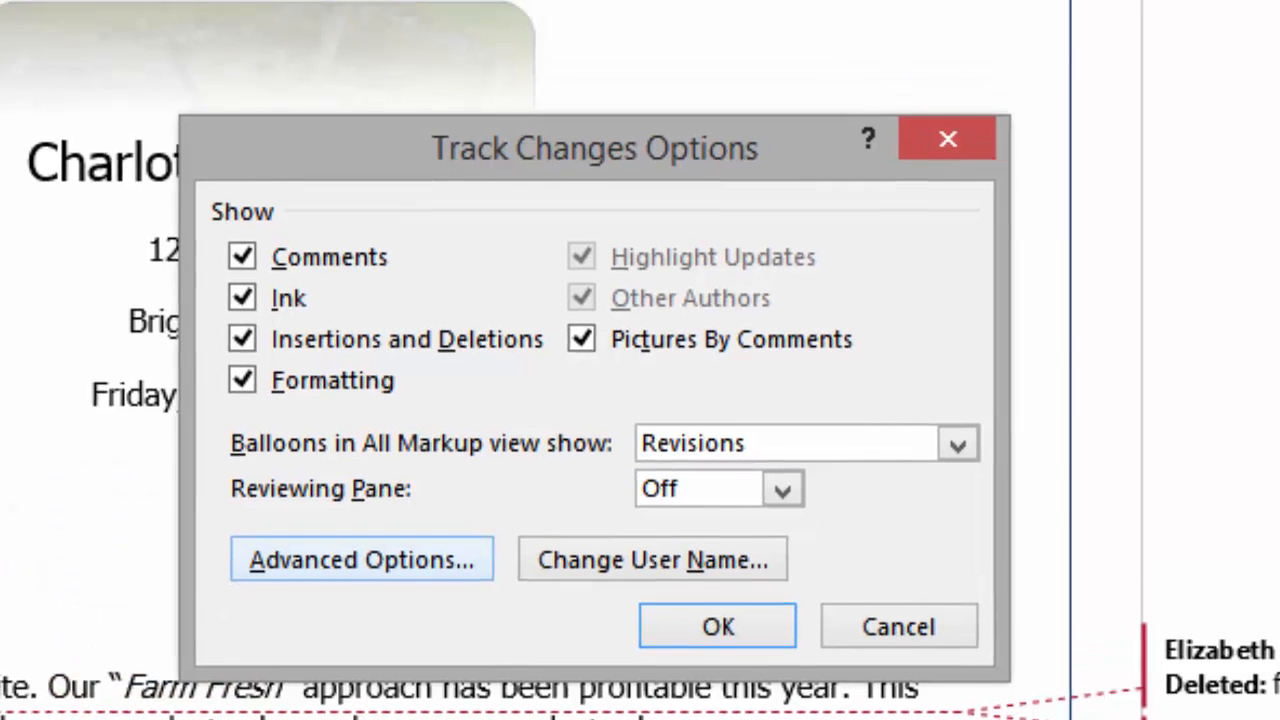
left_click(358, 501)
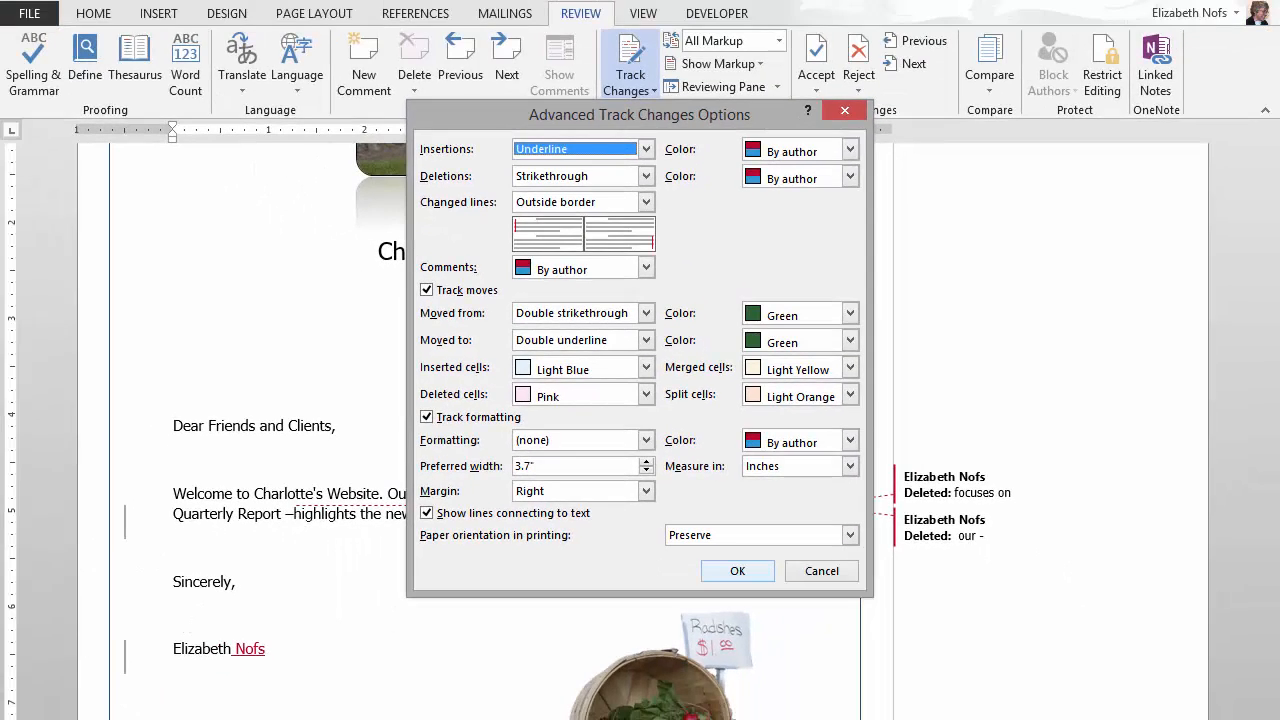
left_click(737, 570)
left_click(697, 466)
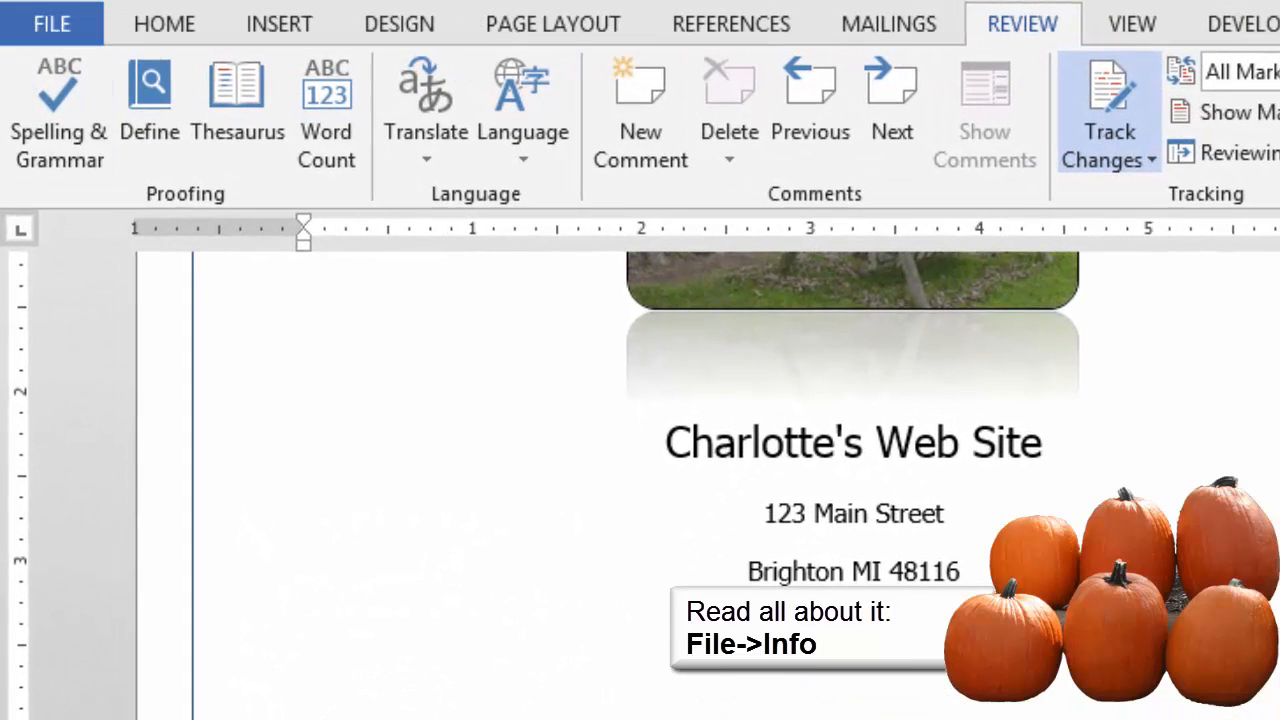
Step: Open the document's file information and show all its properties
left_click(52, 24)
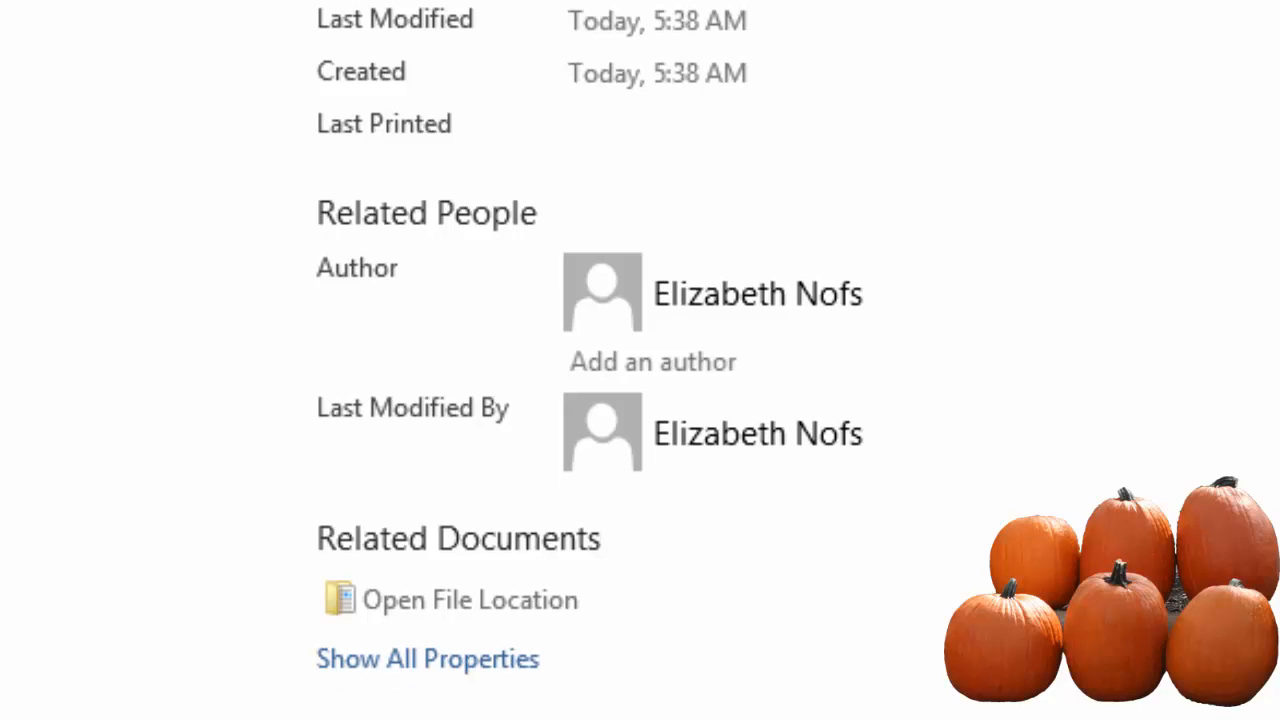
left_click(428, 658)
left_click(735, 680)
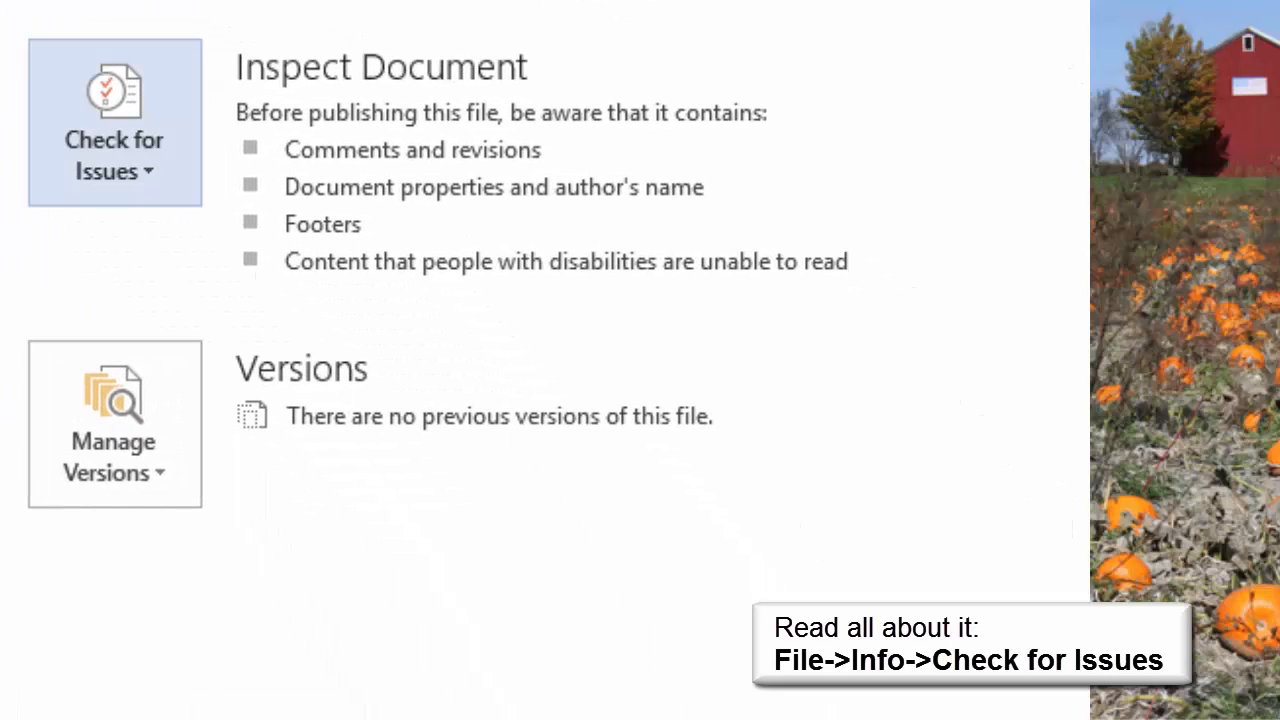
Step: Inspect the document for all listed content types, review the inspection results, and close the Document Inspector without removing anything
left_click(114, 155)
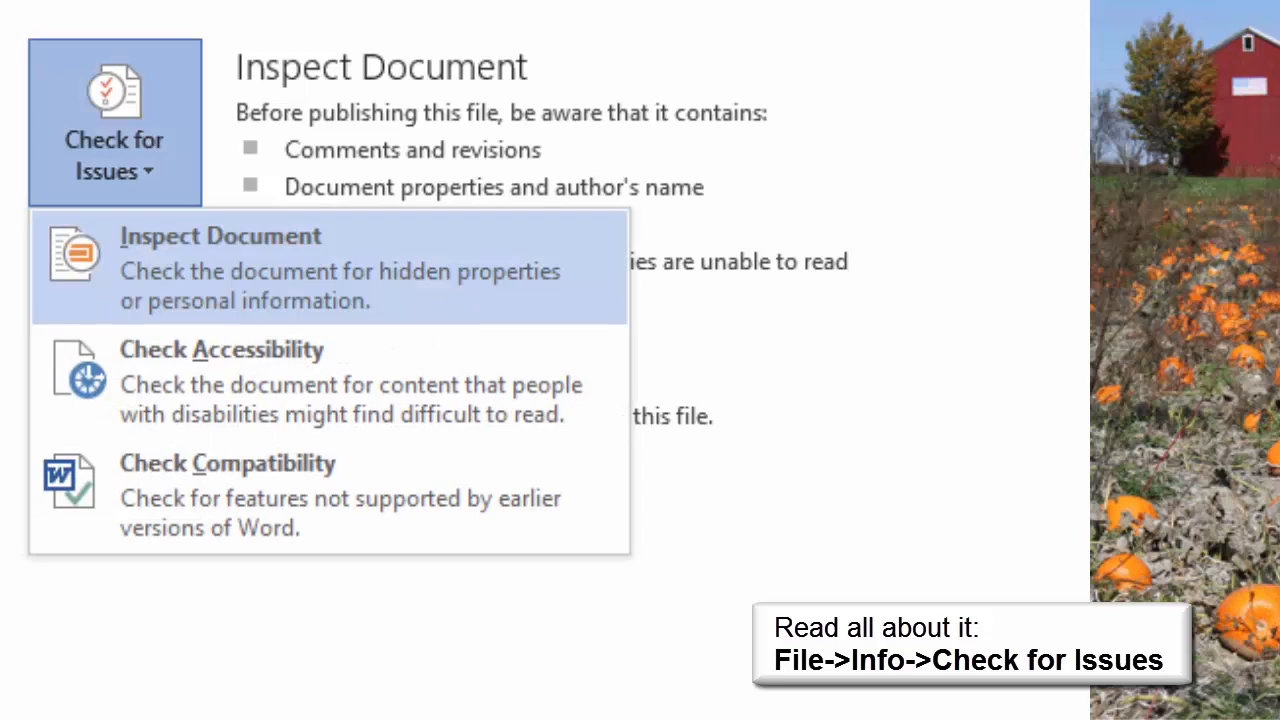
left_click(220, 265)
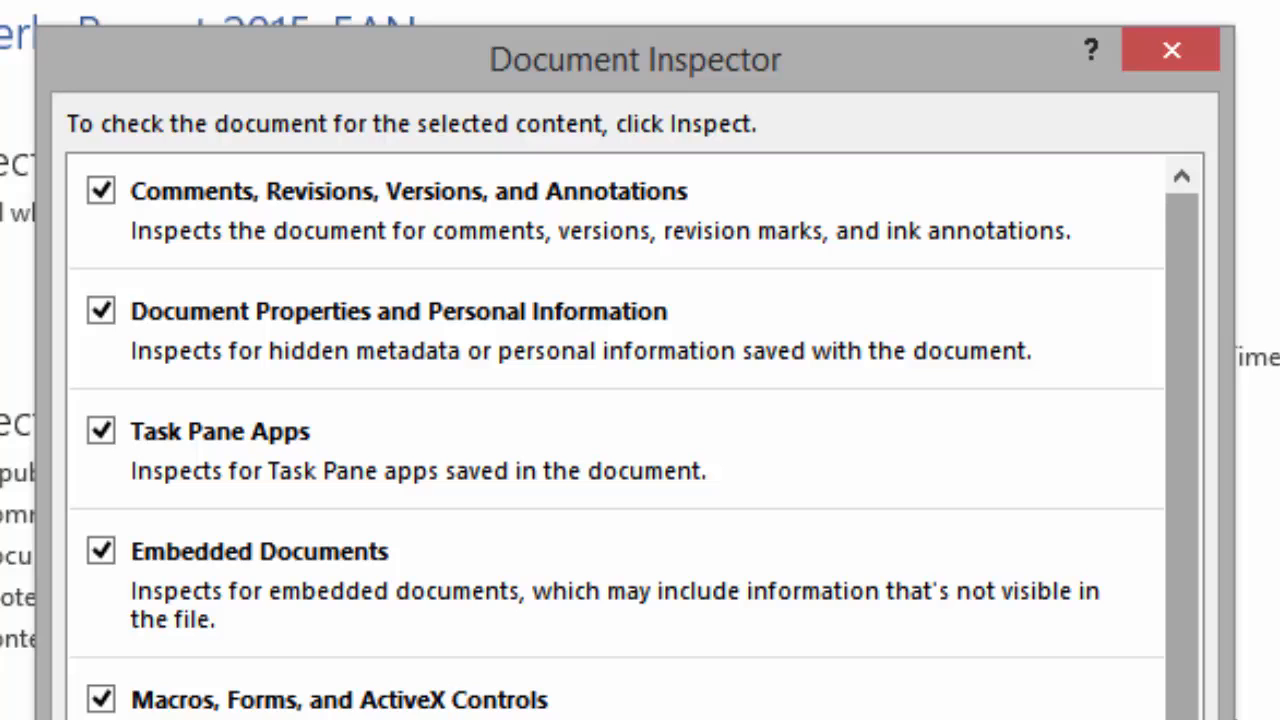
left_click_drag(1182, 460, 1182, 710)
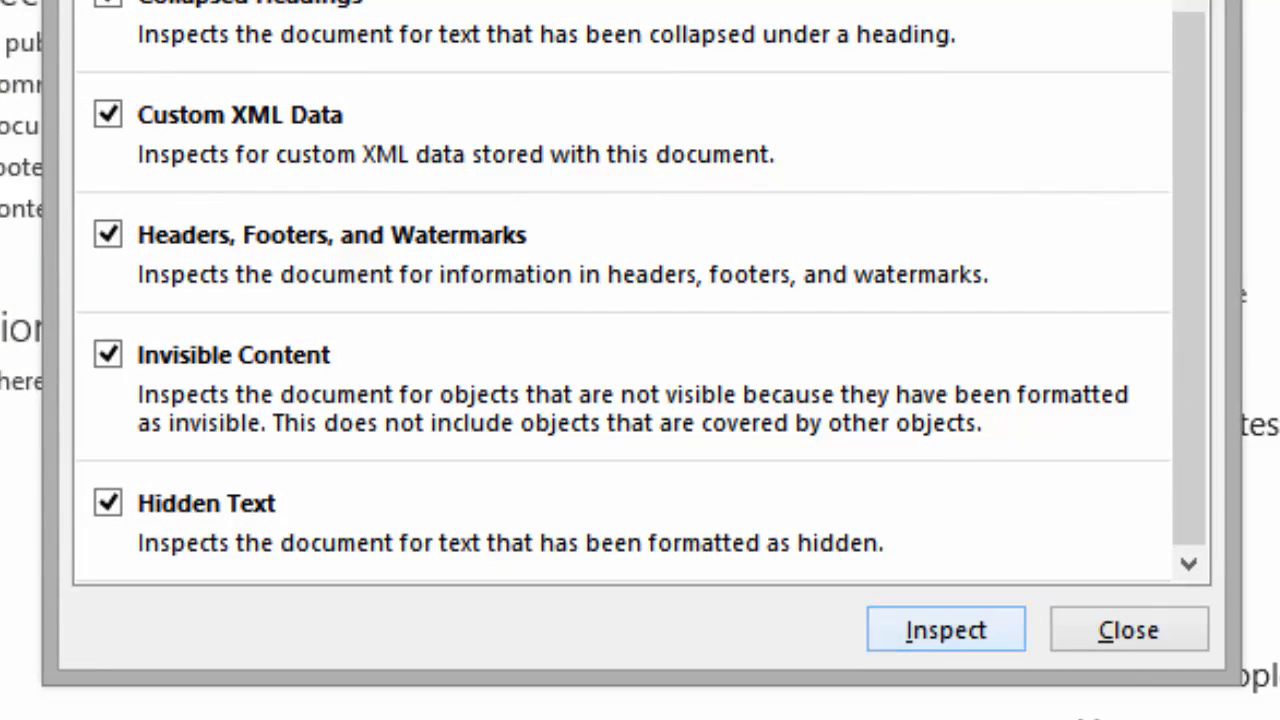
left_click(946, 630)
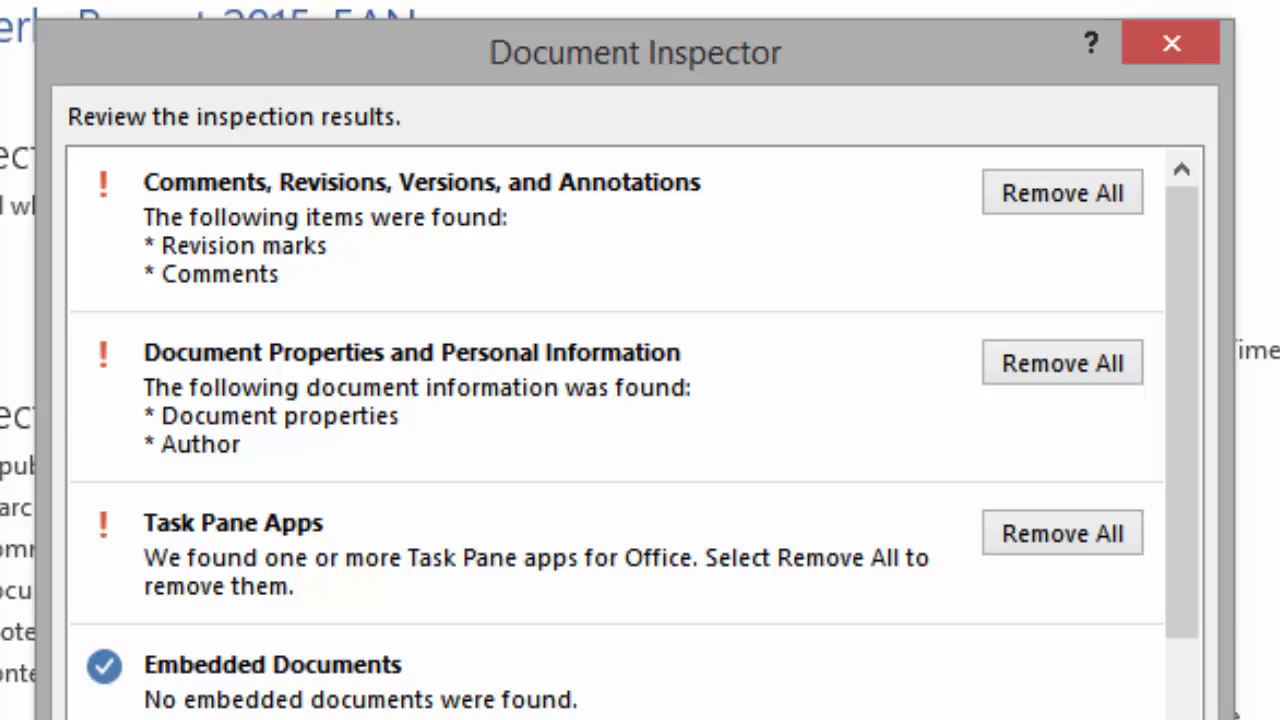
scroll(615, 430, "down", 1)
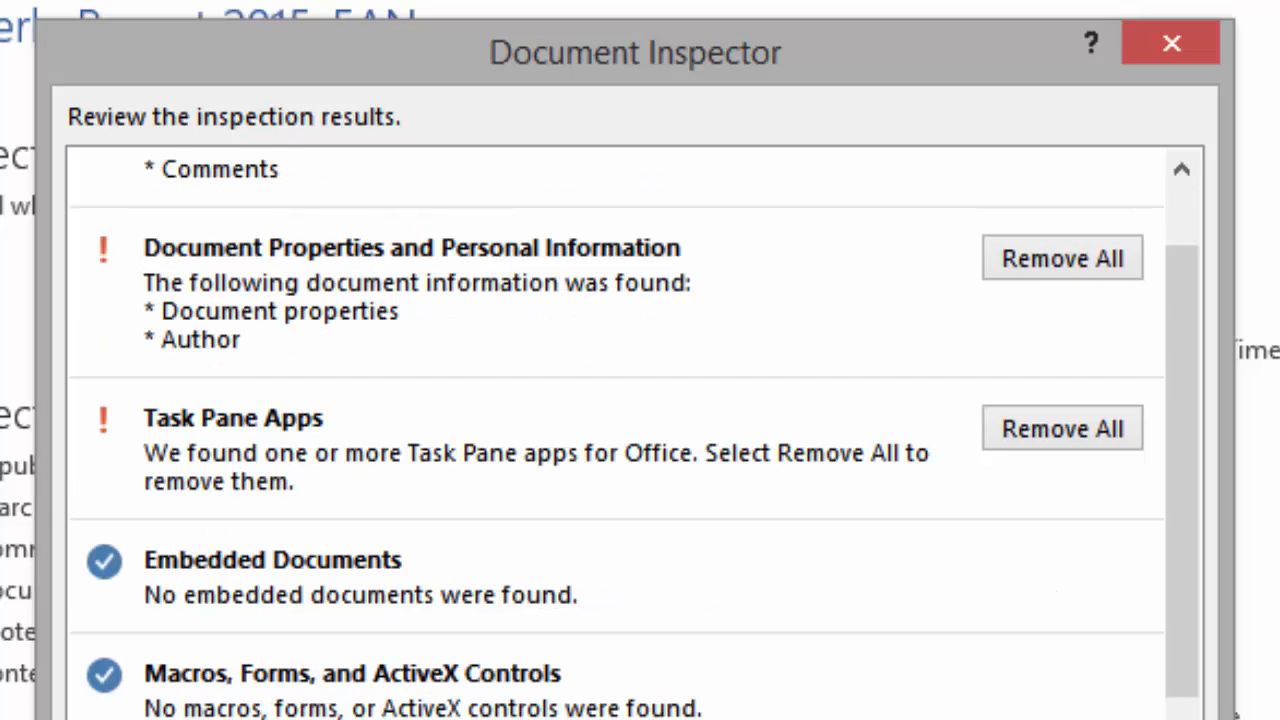
scroll(615, 430, "down", 4)
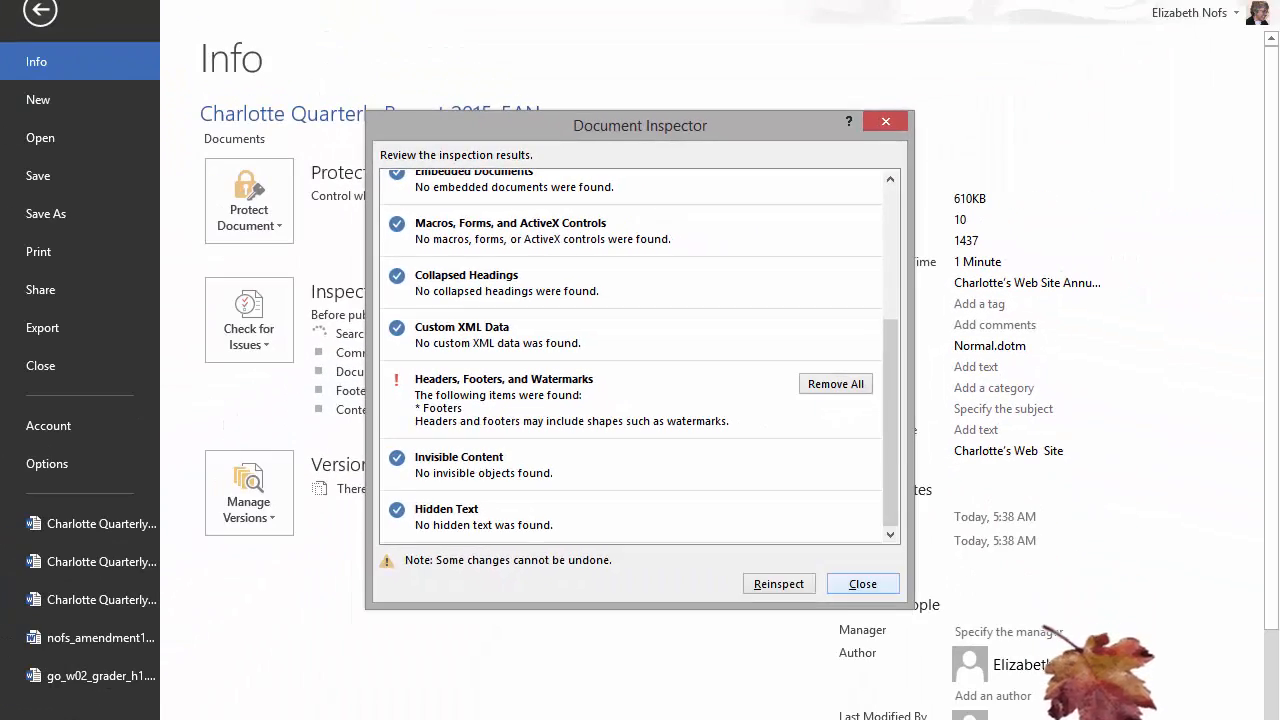
left_click(863, 583)
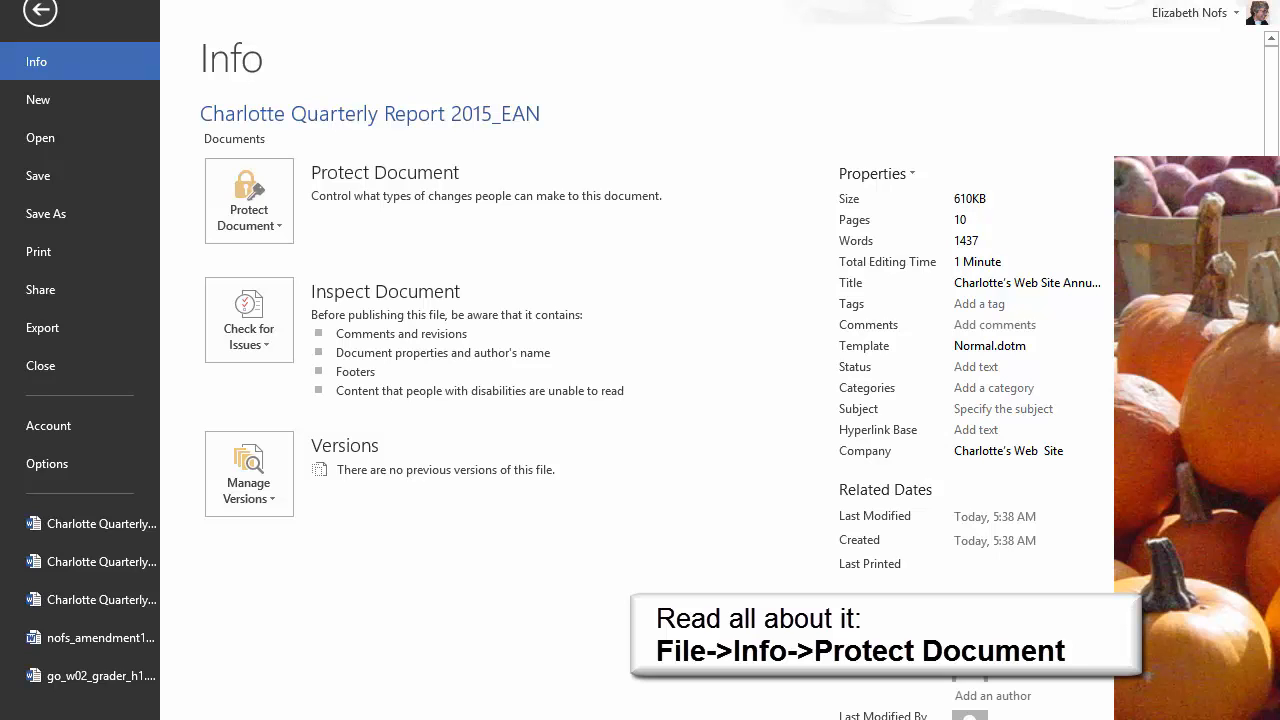
Step: Encrypt the document with a password, entering the document password and reentering it for confirmation
left_click(249, 201)
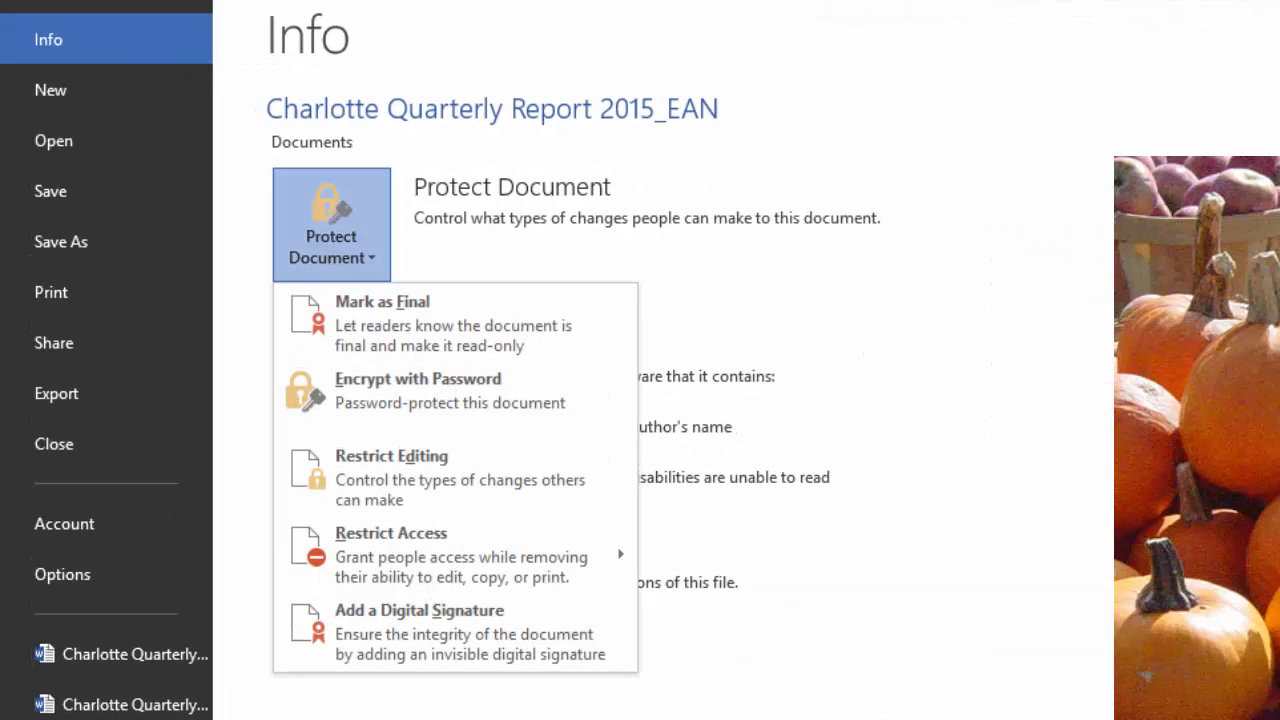
left_click(418, 390)
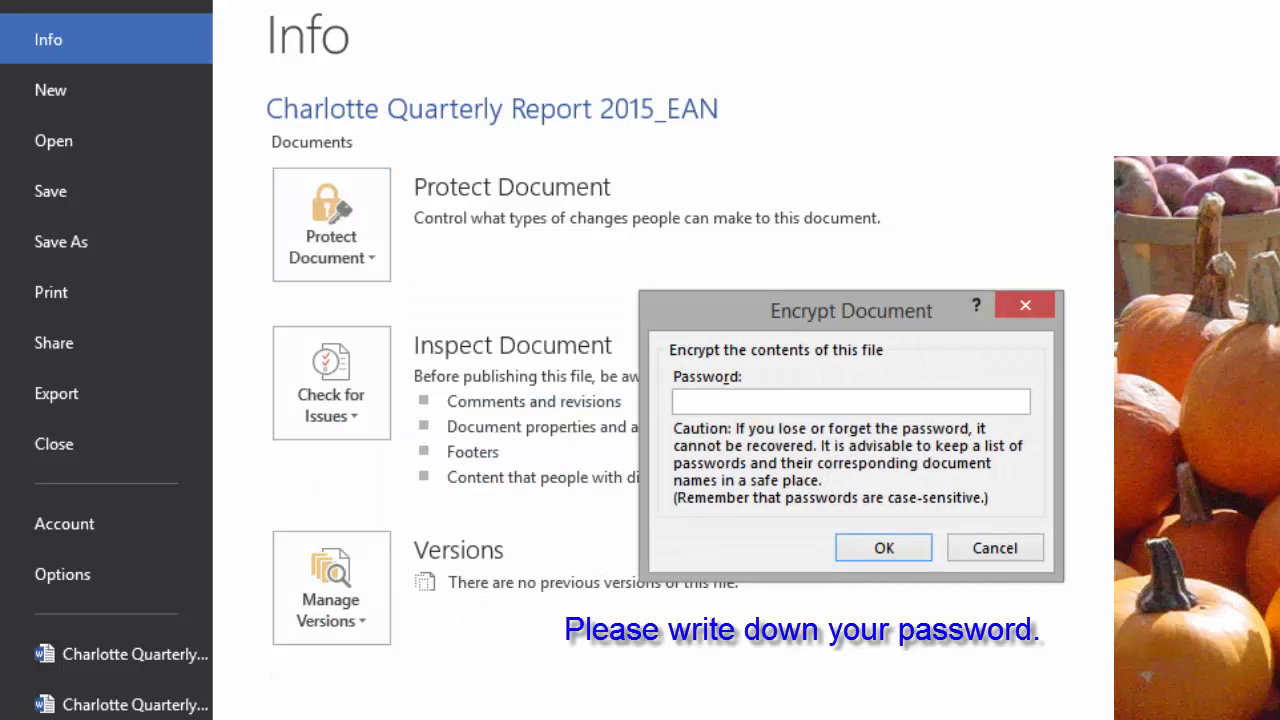
type("******")
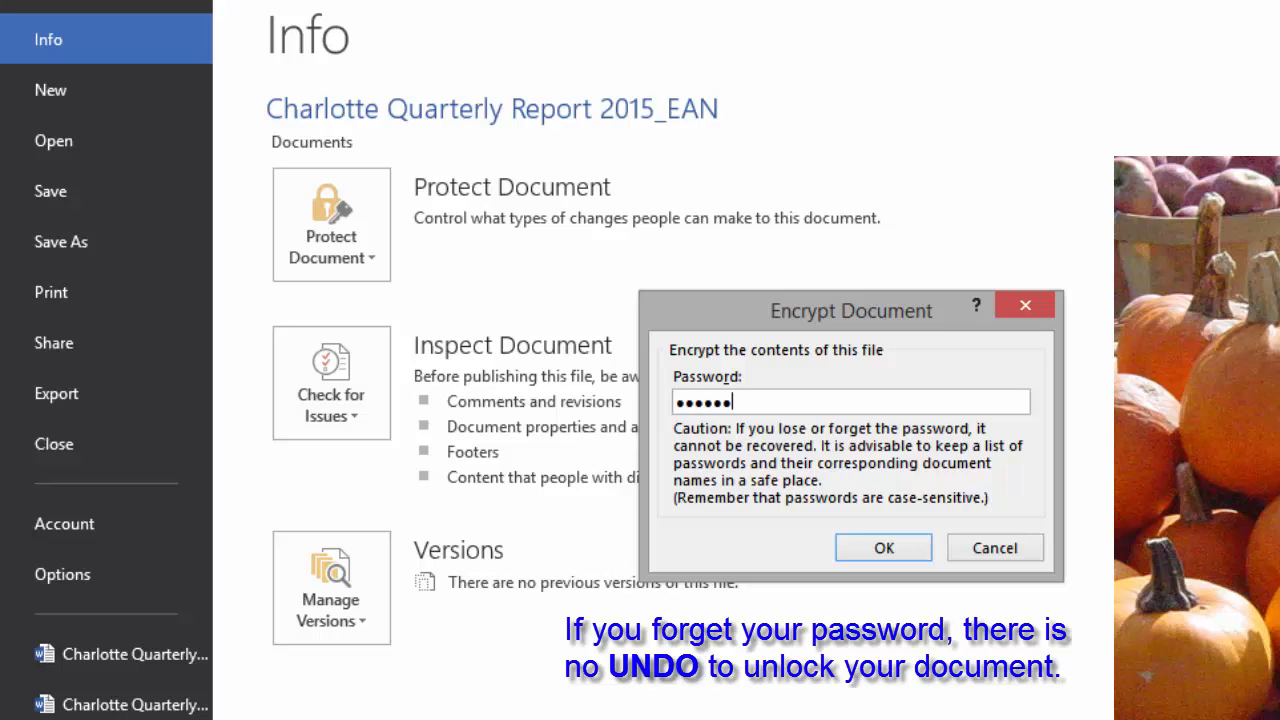
key("Return")
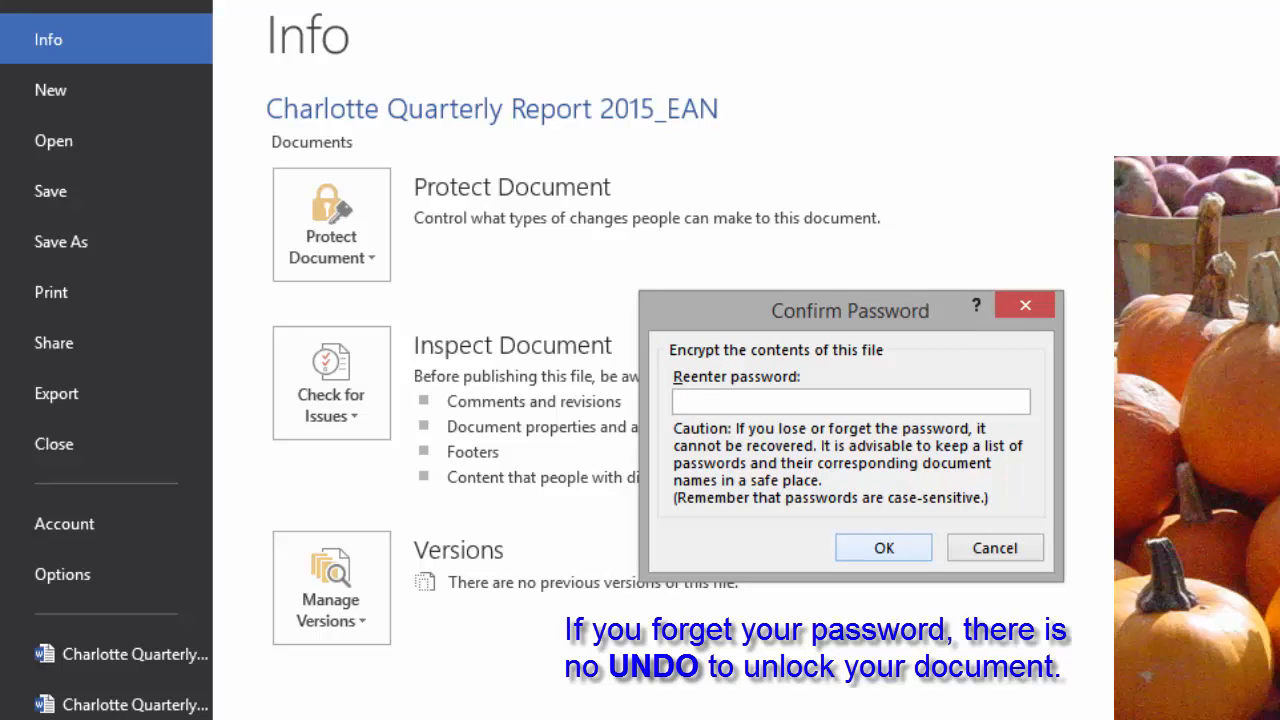
type("******")
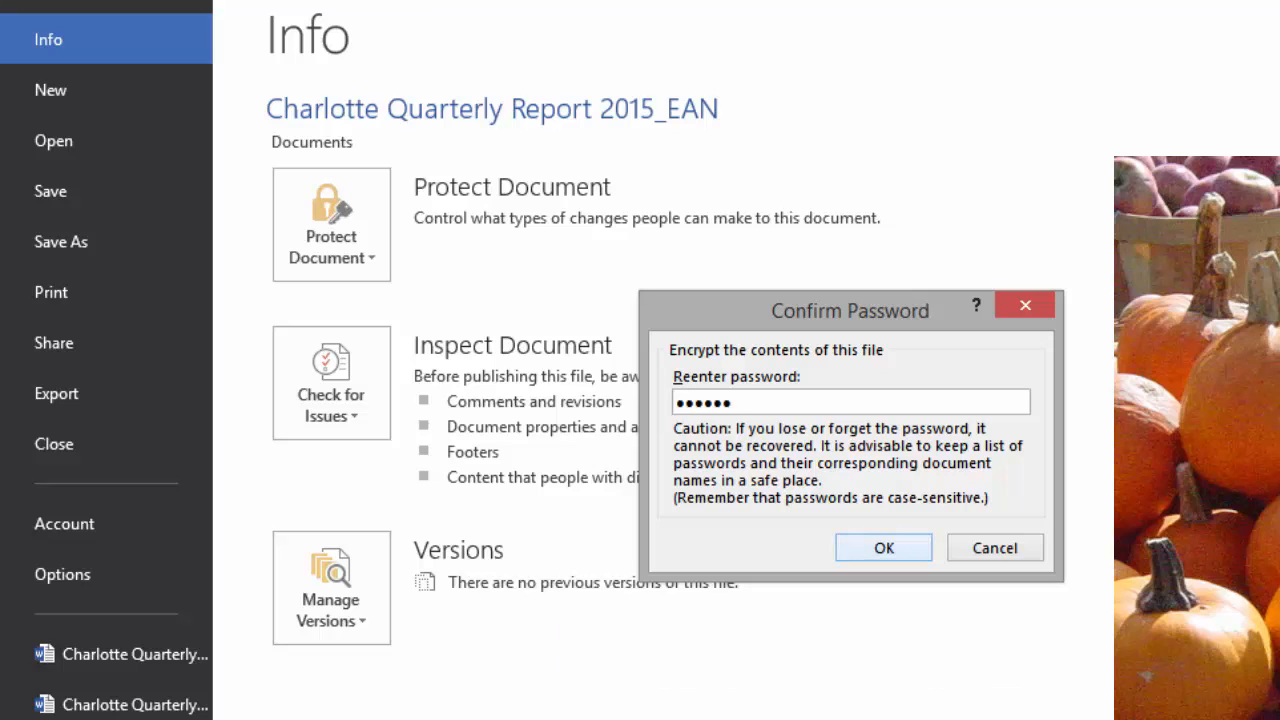
key("Return")
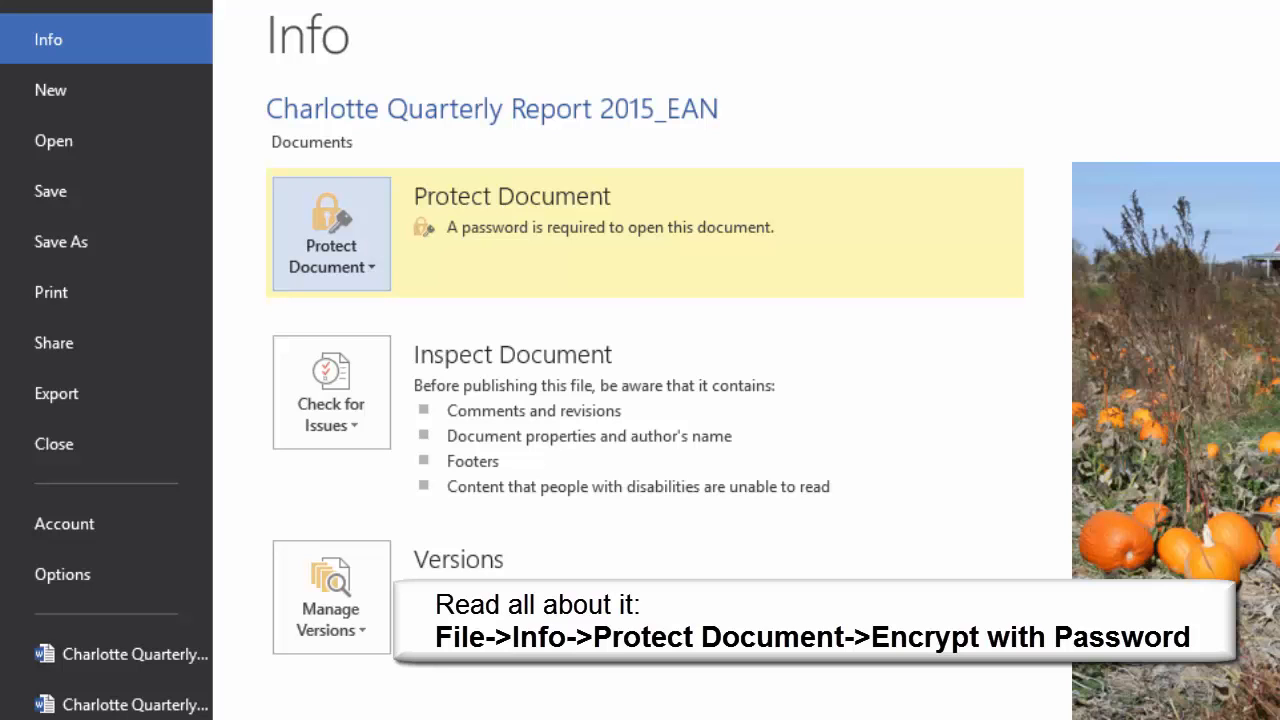
Step: Remove the document's encryption by clearing the password field and confirming it empty
left_click(331, 233)
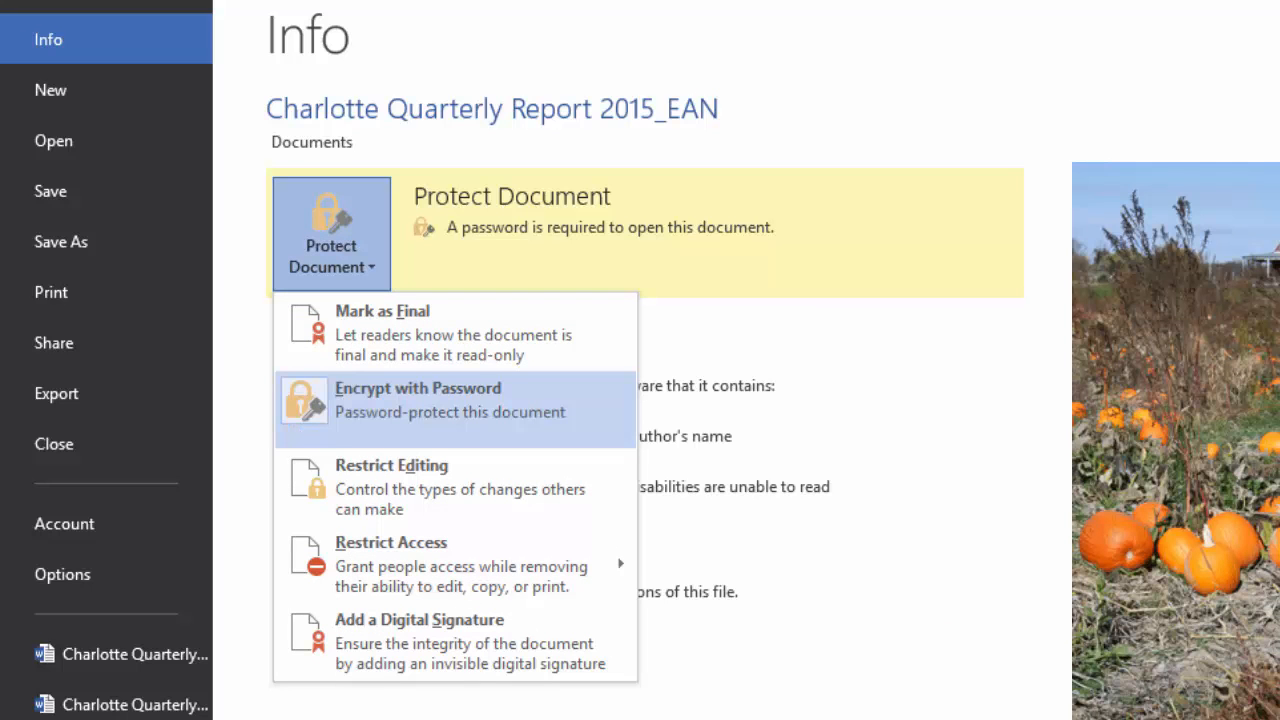
left_click(450, 400)
type("******")
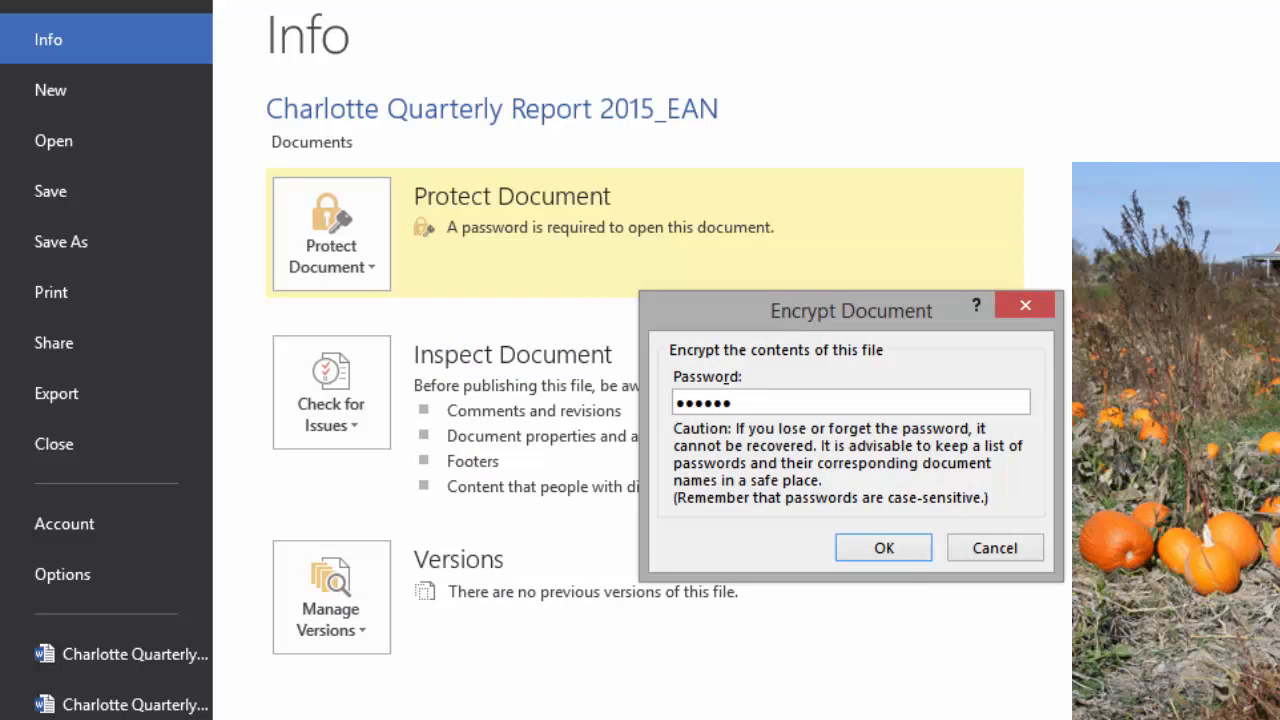
key("ctrl+a")
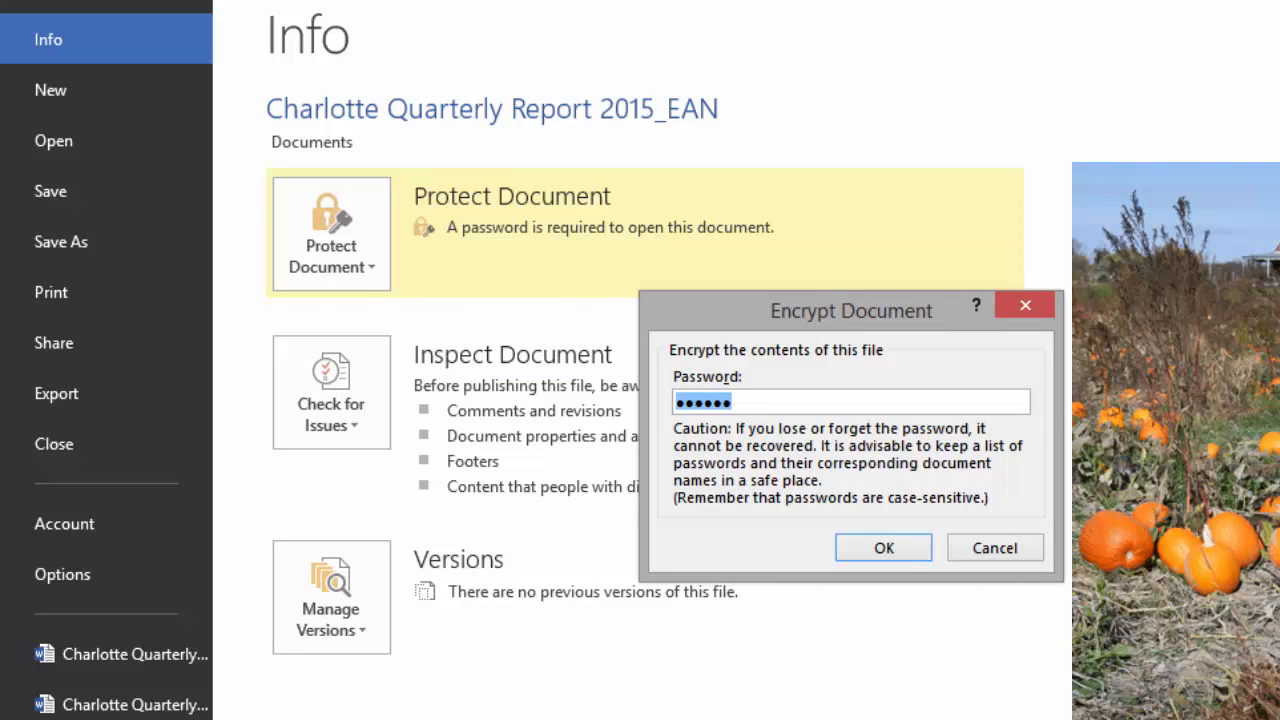
key("BackSpace")
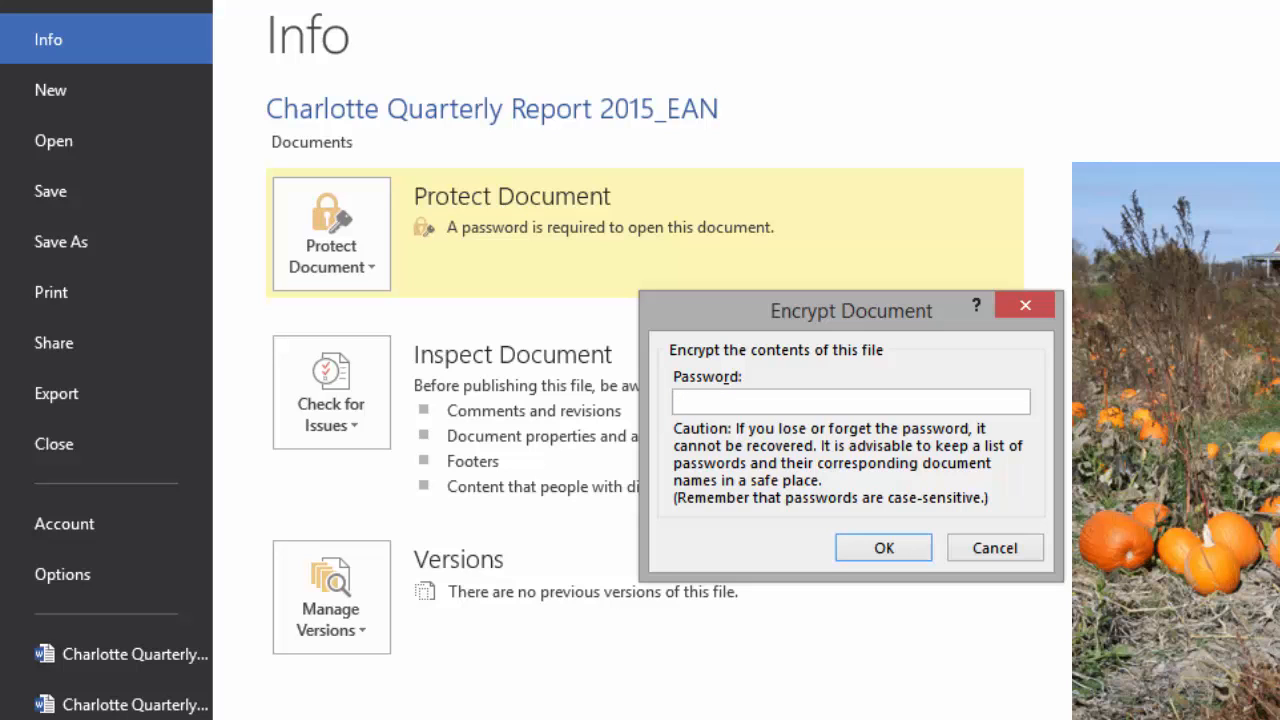
key("Return")
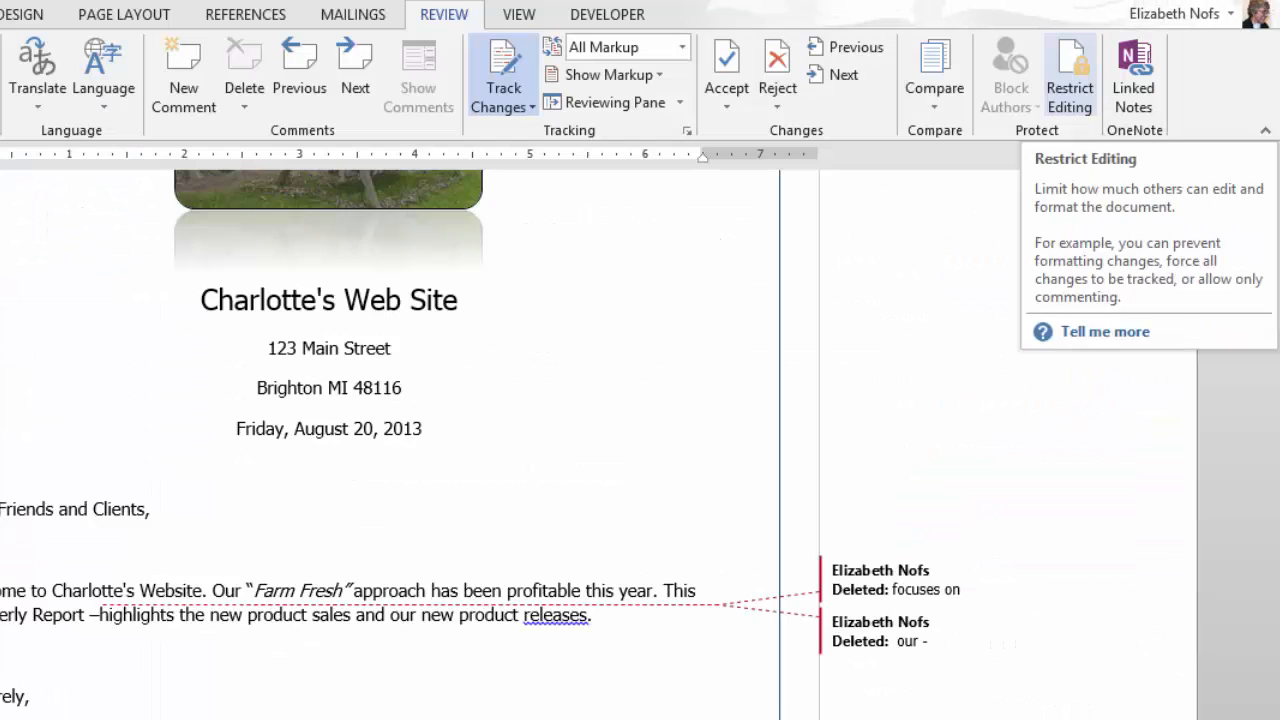
Step: Set the editing restrictions to allow only tracked changes in the document, without starting enforcement
left_click(1070, 75)
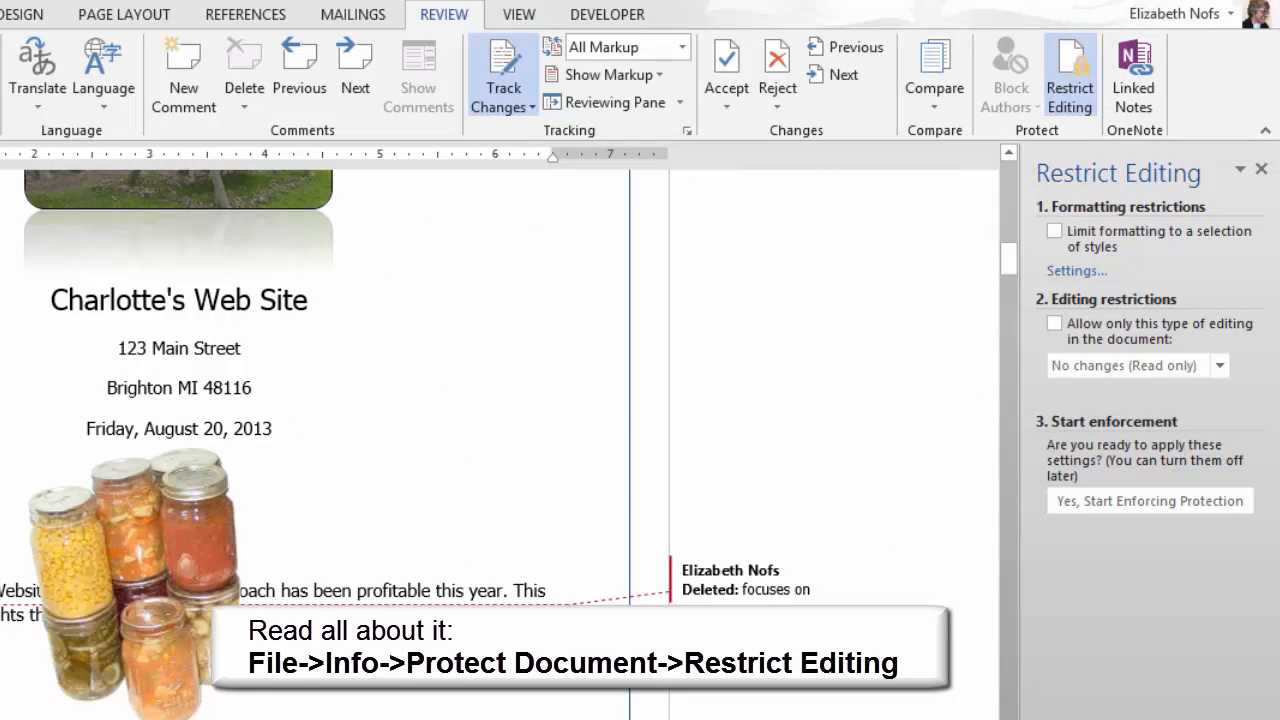
left_click(1054, 323)
left_click(1220, 366)
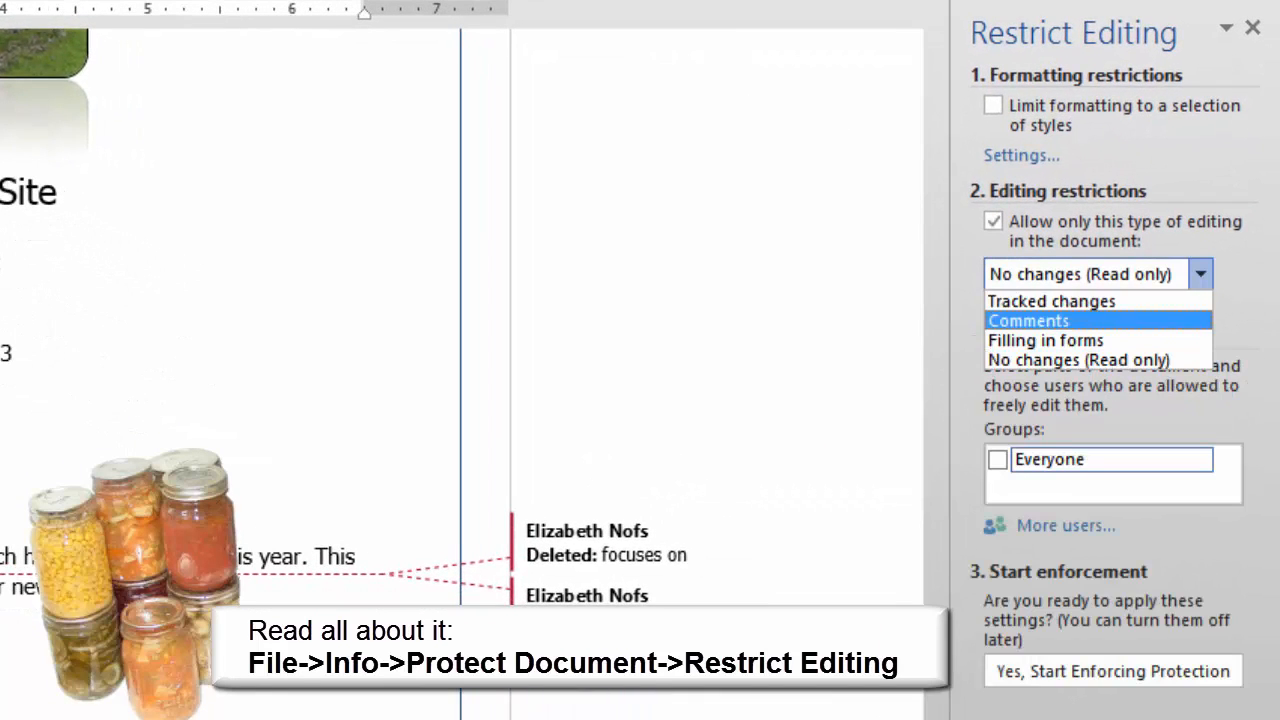
left_click(1093, 302)
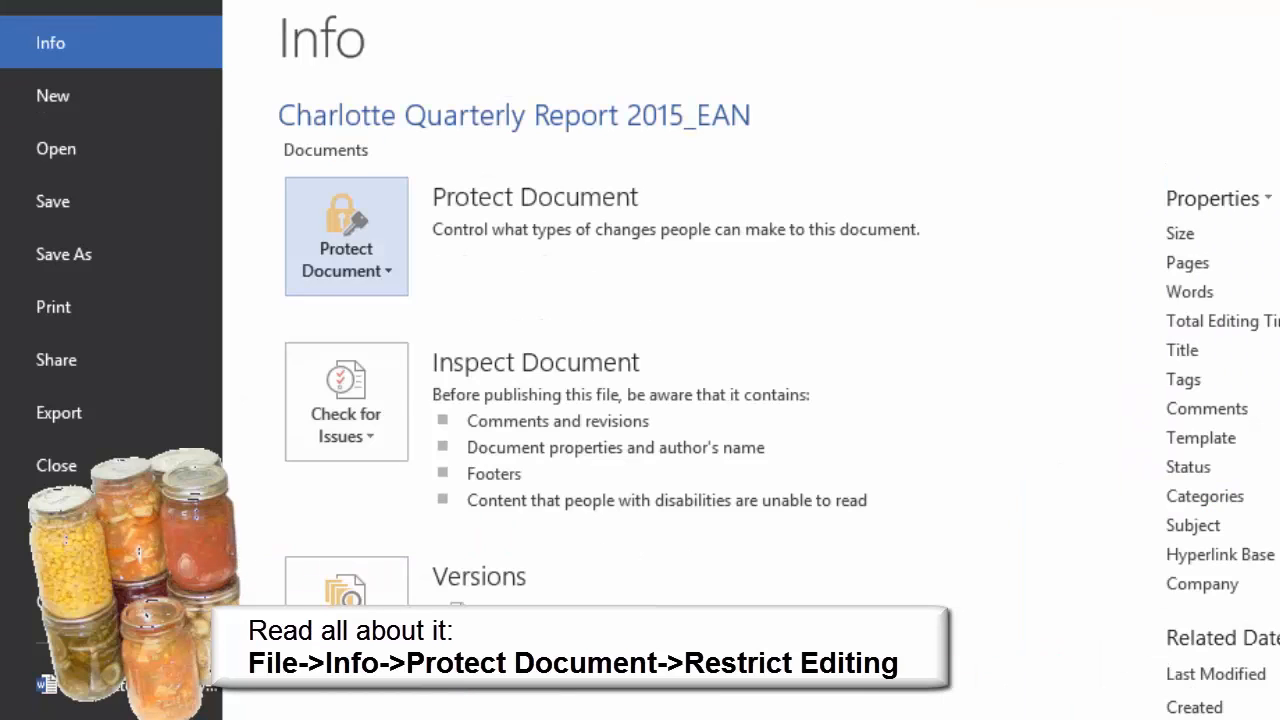
left_click(346, 237)
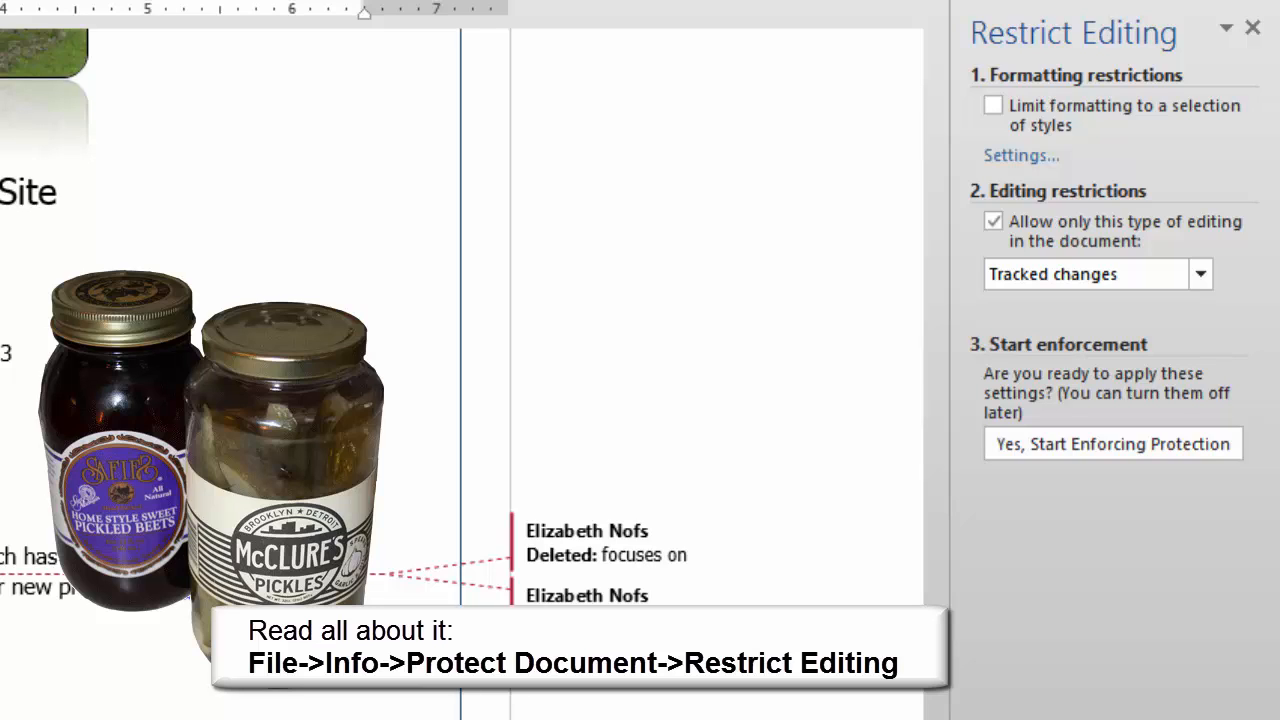
left_click(1200, 274)
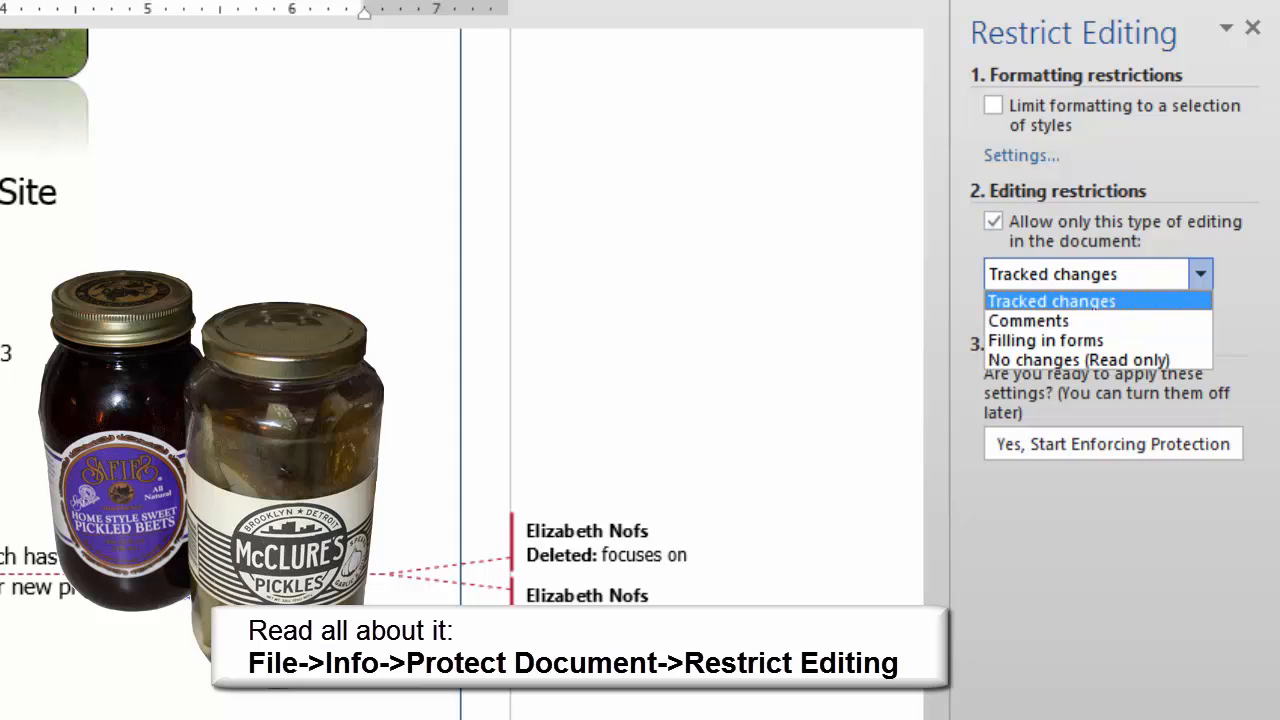
left_click(1095, 303)
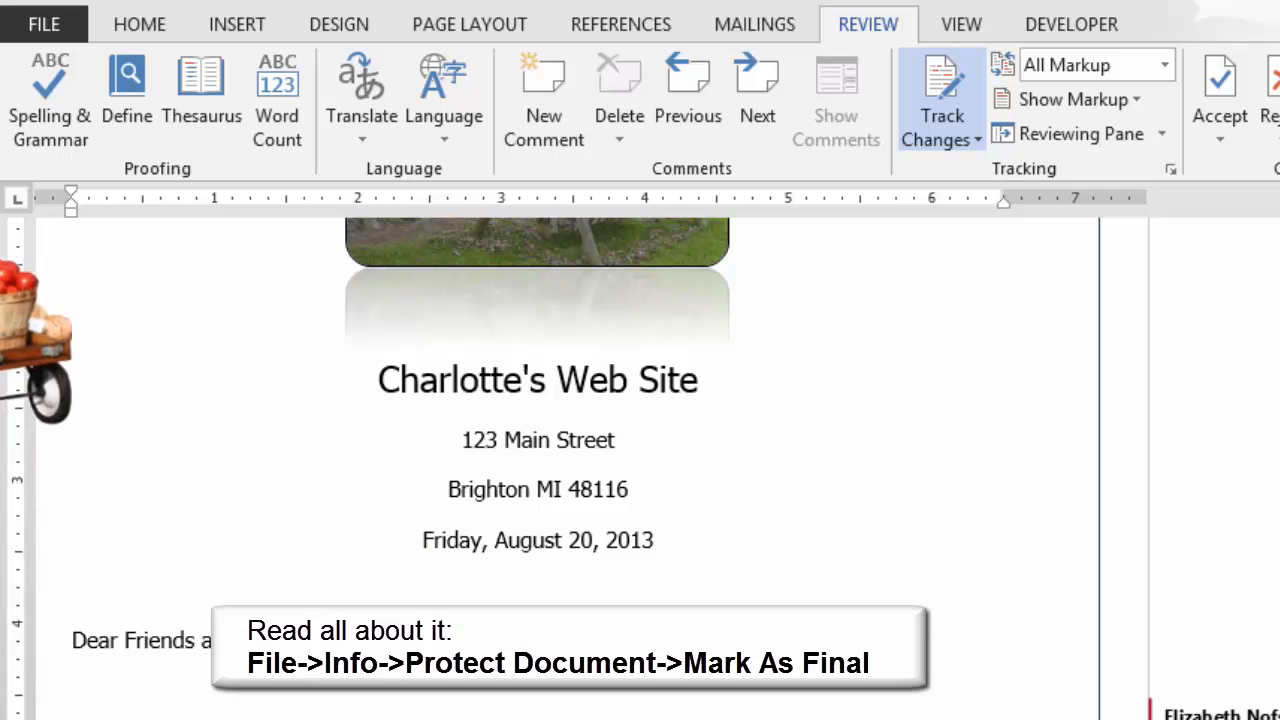
Step: Mark the document as final and confirm that it is saved that way
key("alt+f")
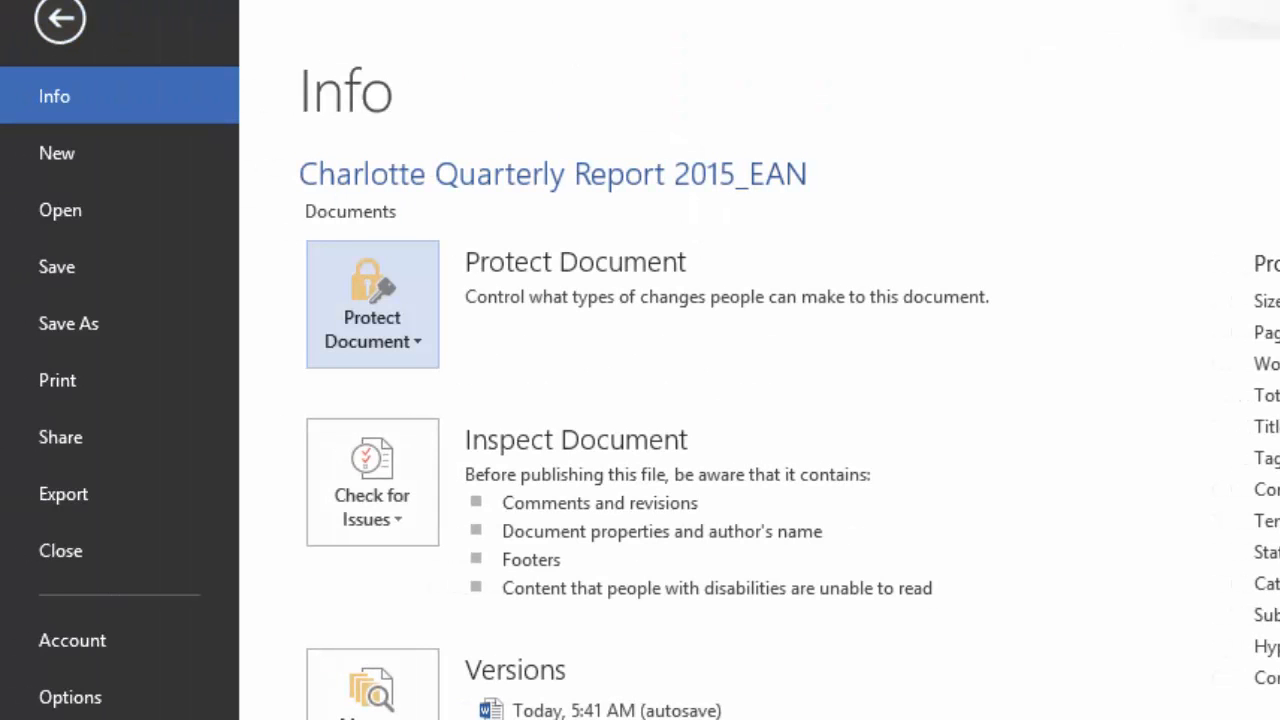
left_click(372, 305)
left_click(345, 400)
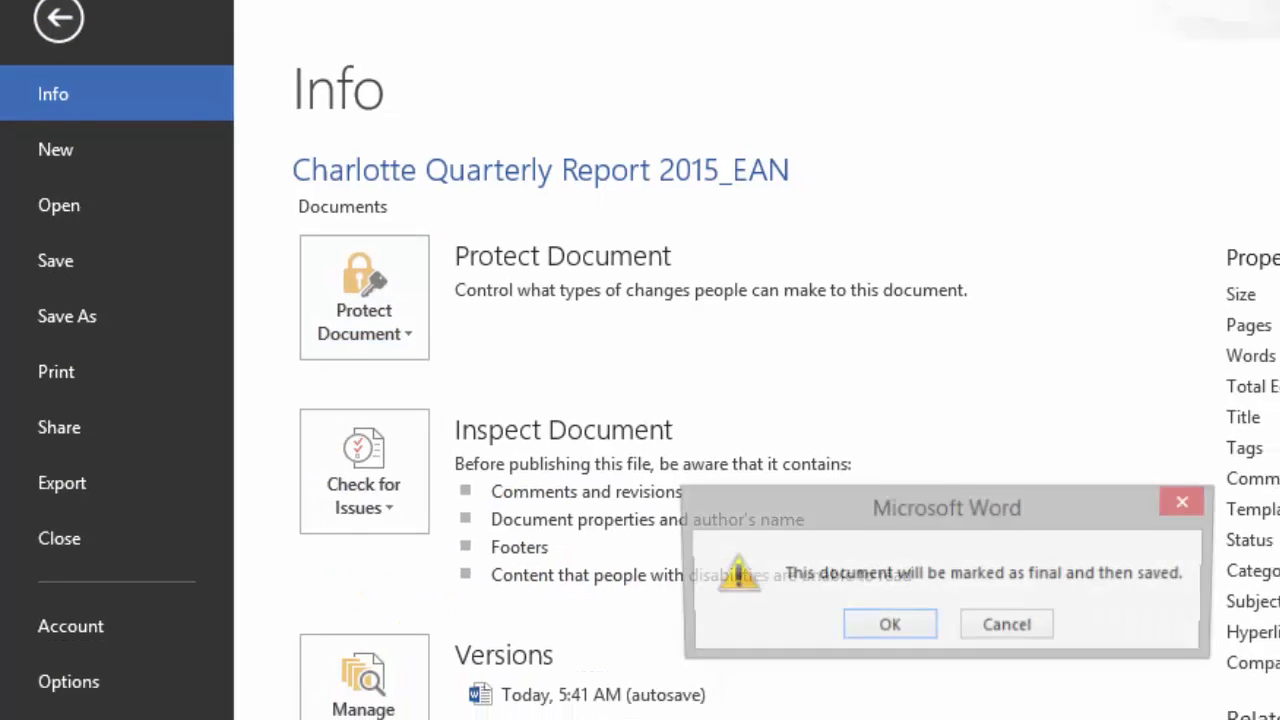
key("Return")
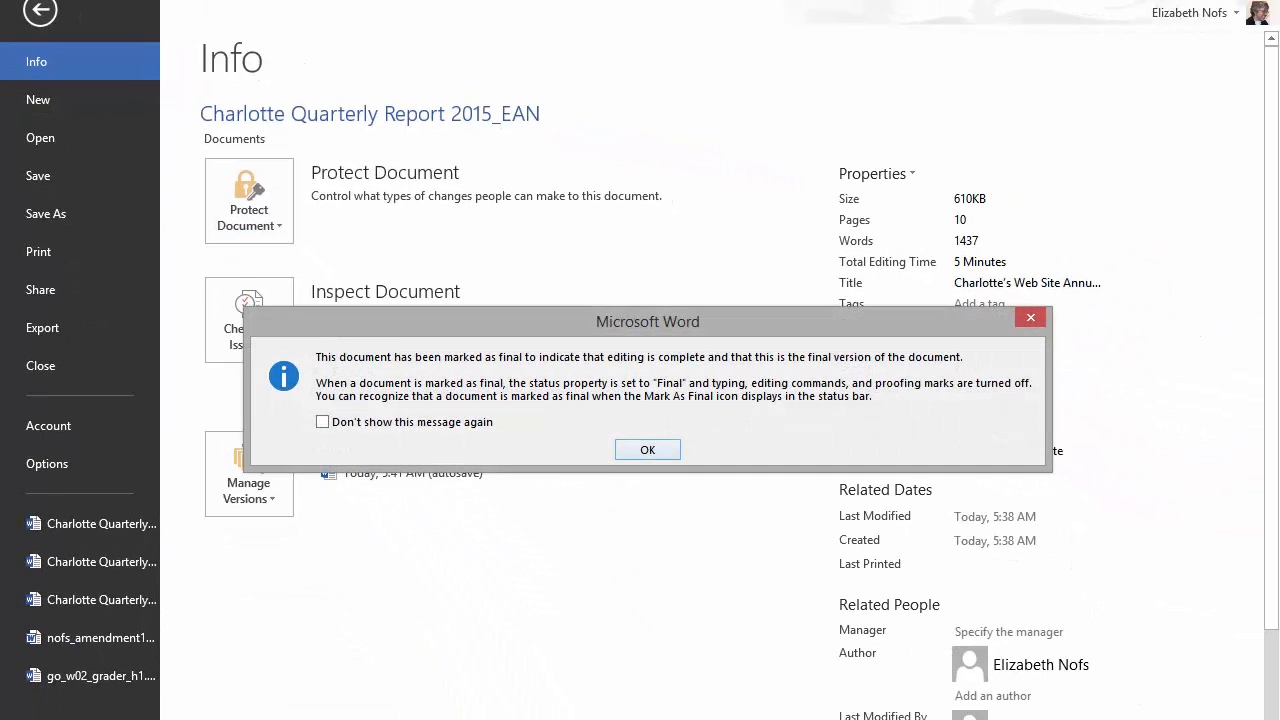
key("Return")
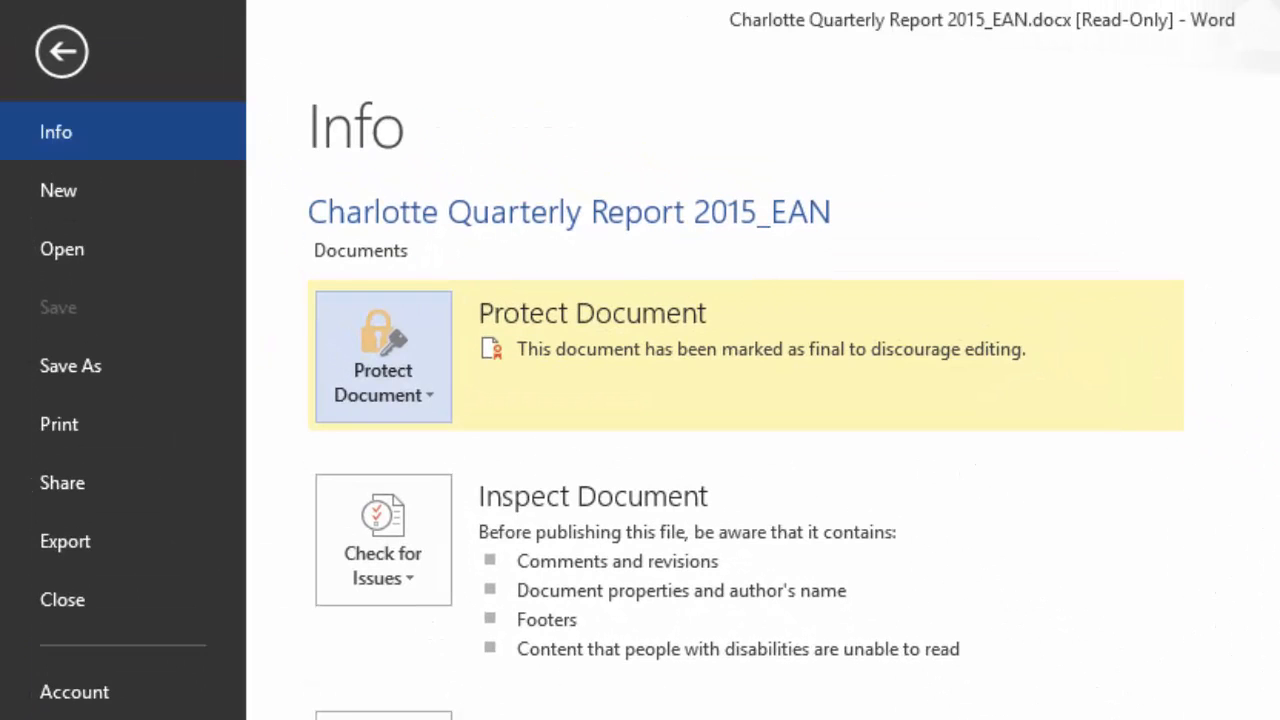
Step: Return to the document text and reenable editing despite the Marked as Final status
left_click(62, 52)
scroll(700, 440, "down", 1)
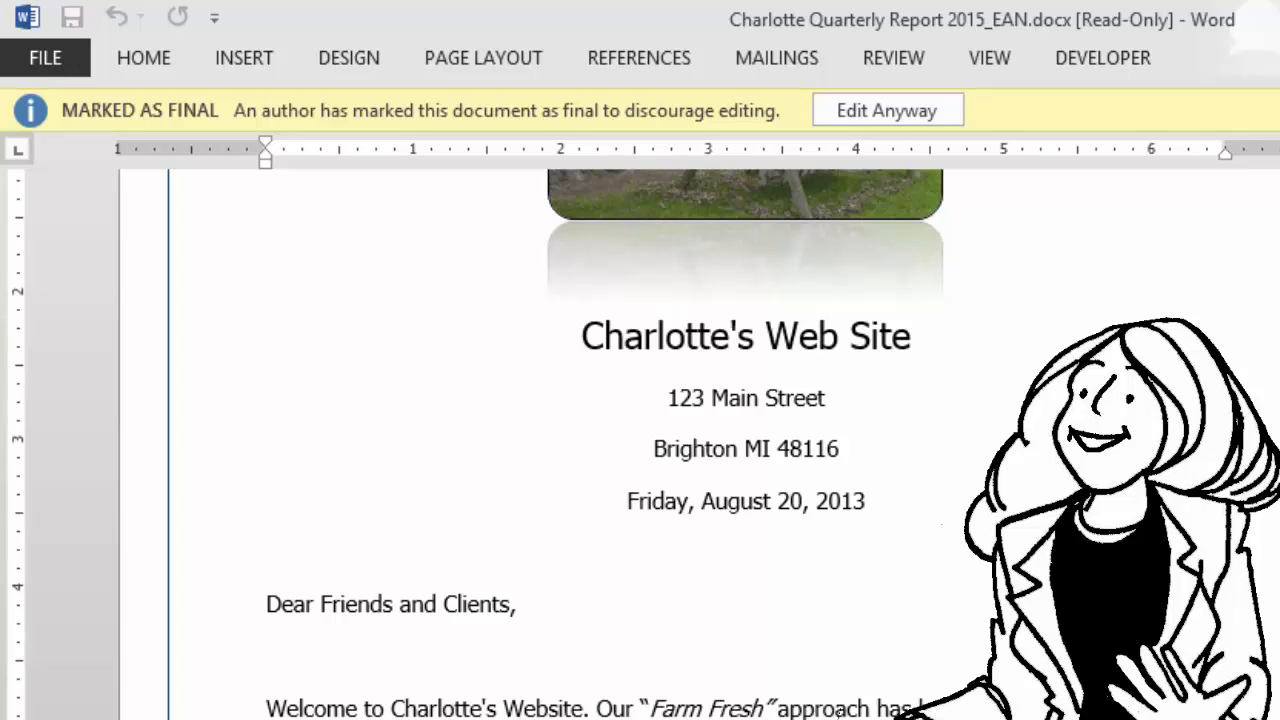
left_click(887, 110)
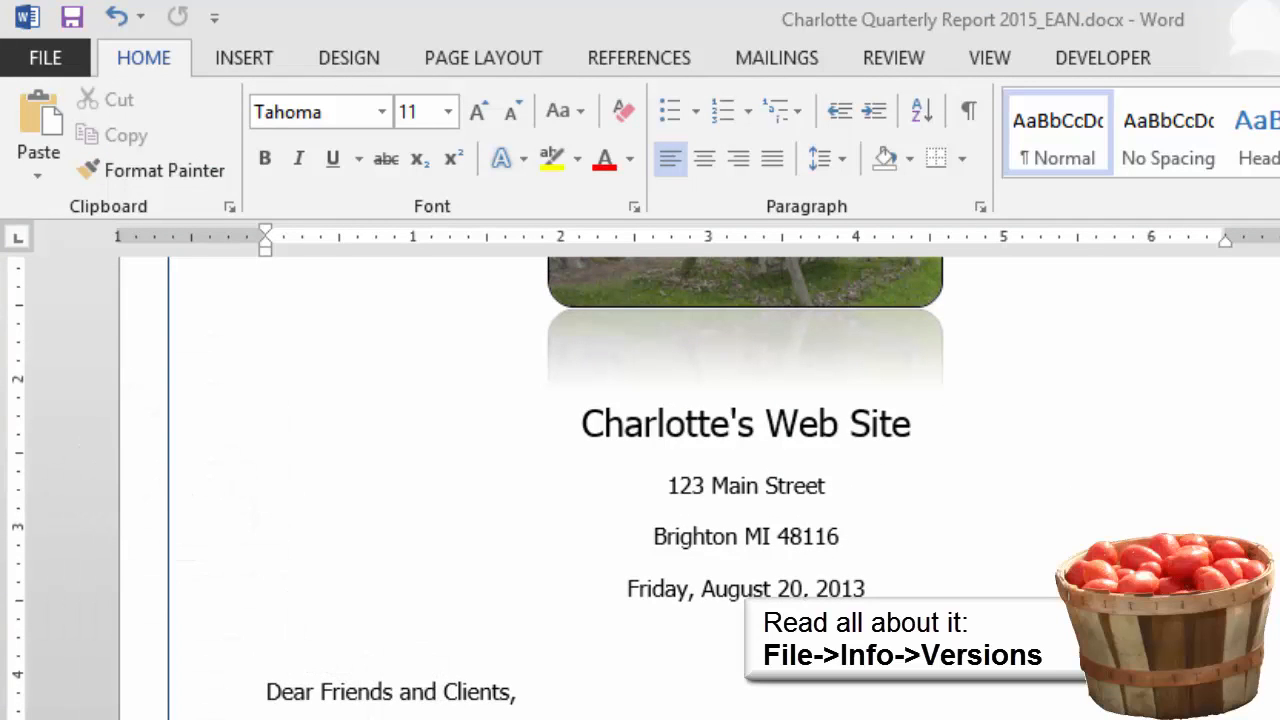
Step: Open the document's file information and look at the options for managing its autosaved versions
left_click(45, 58)
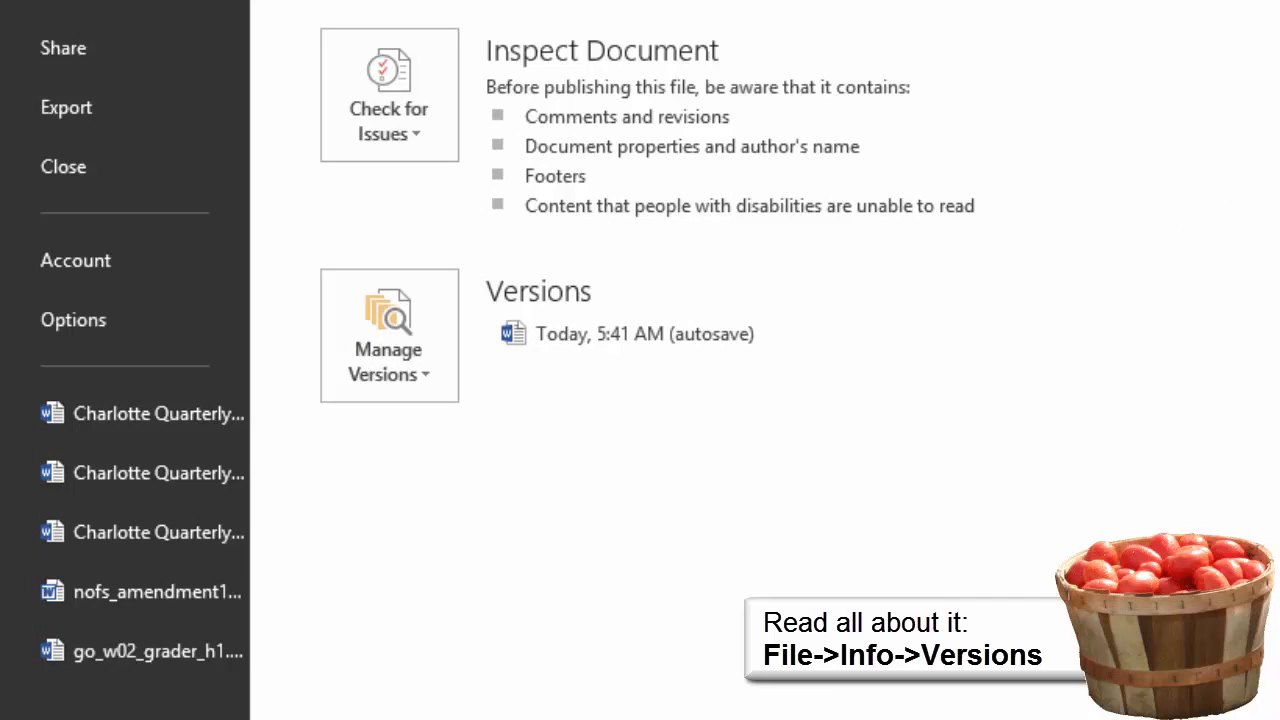
left_click(389, 335)
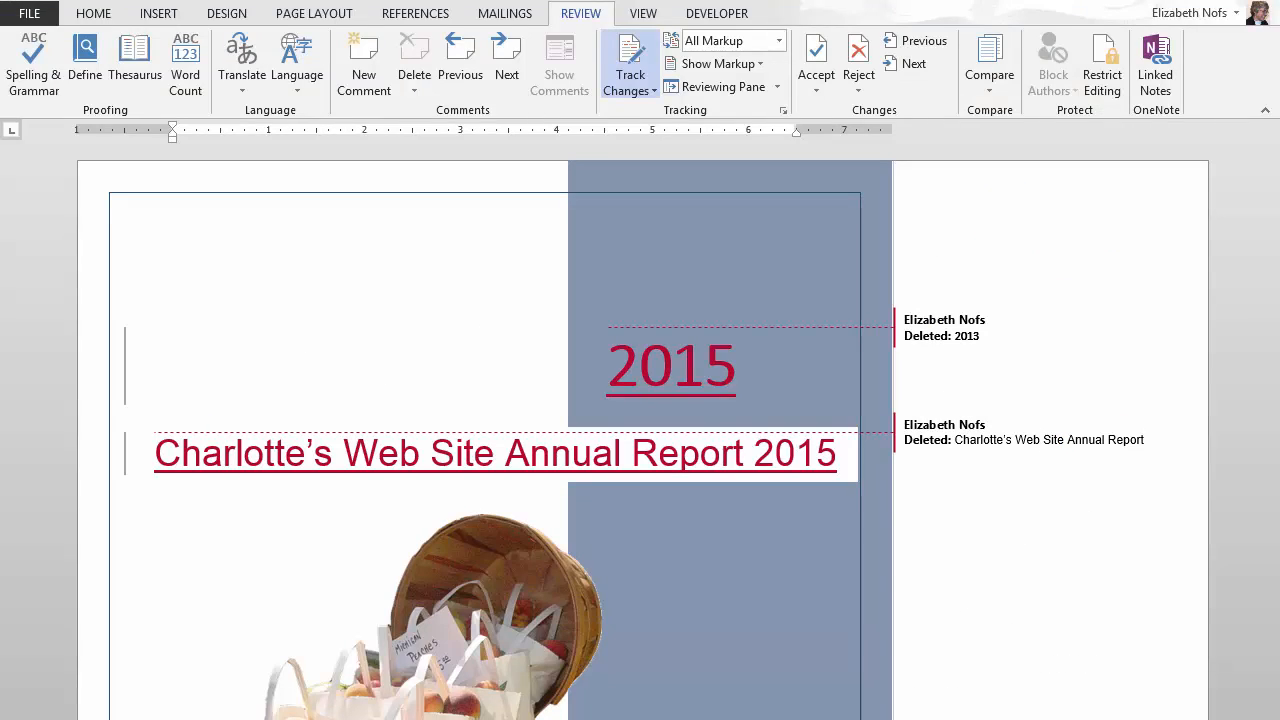
Step: Turn off Track Changes for the document
left_click(640, 89)
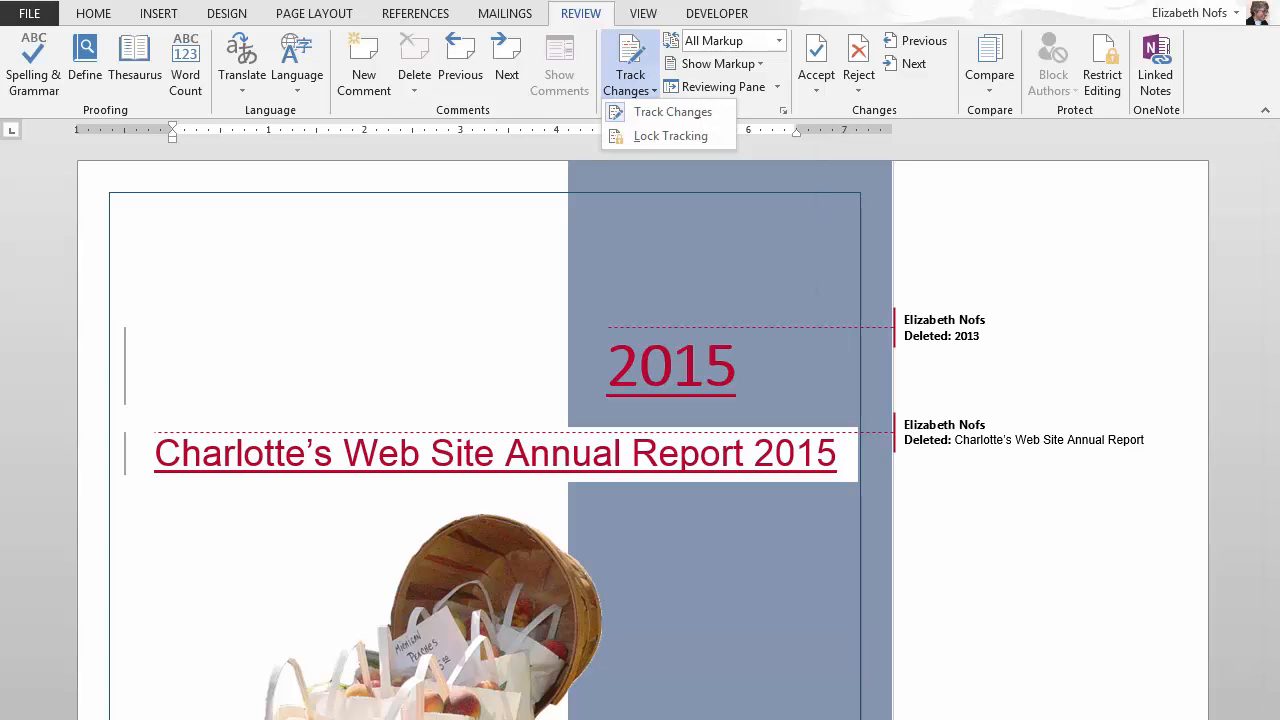
left_click(673, 112)
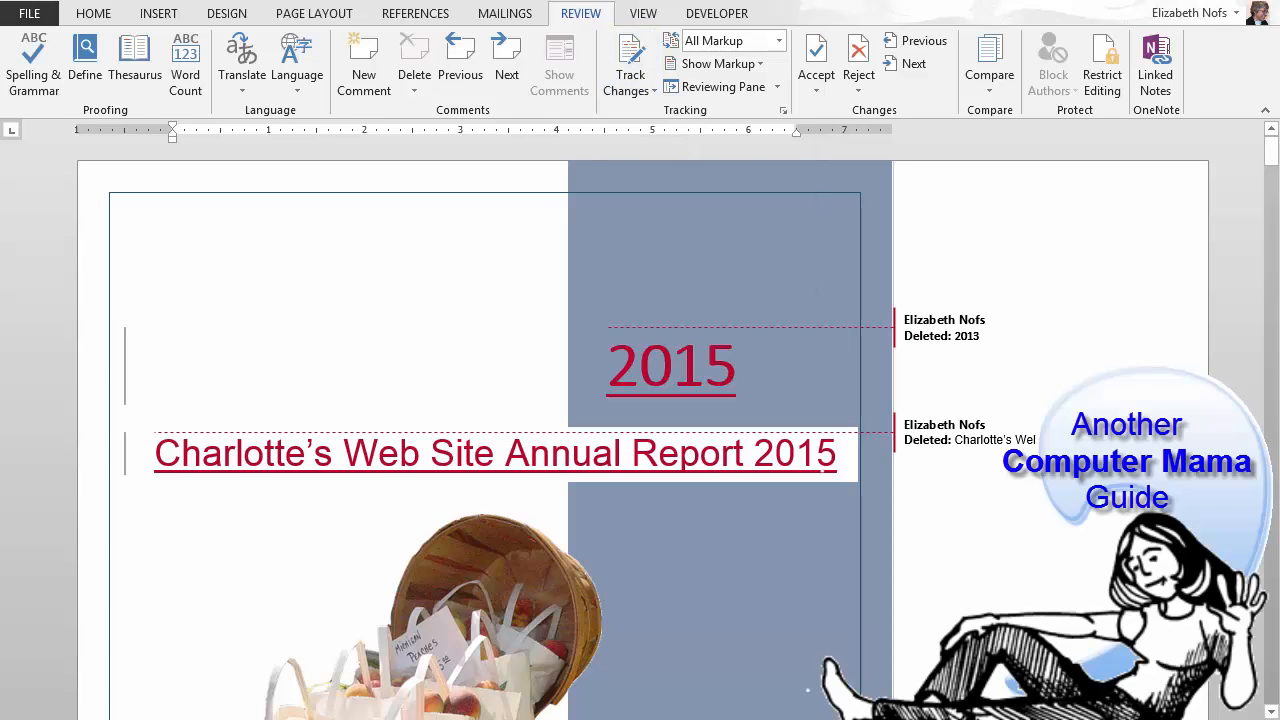